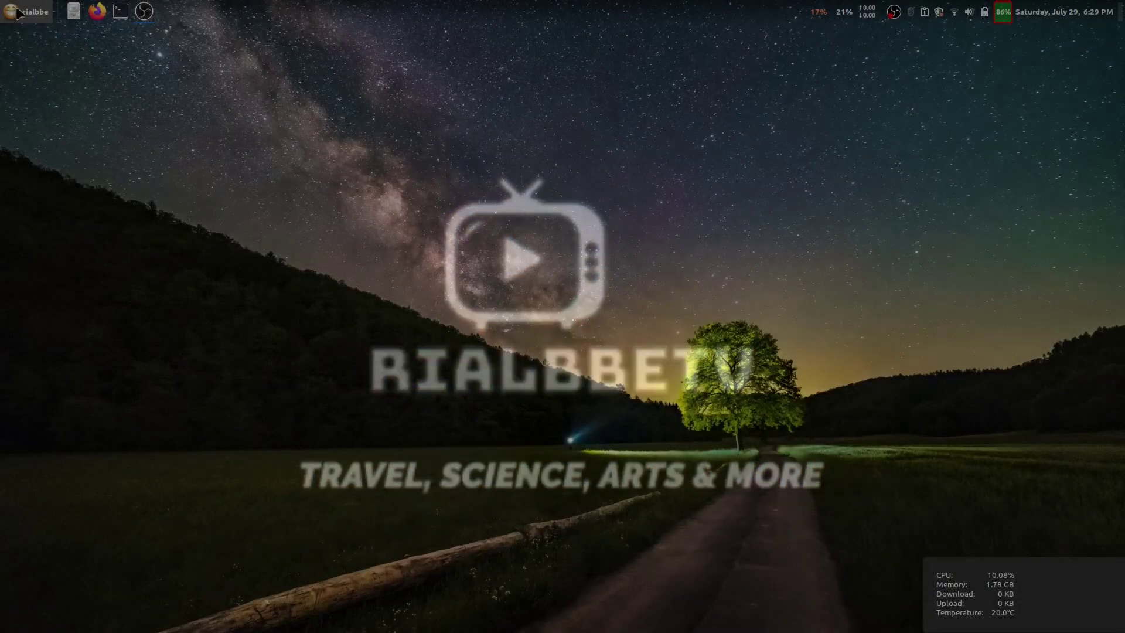
Launch Software Manager from the favourites sidebar of the Cinnamon Menu
click(20, 13)
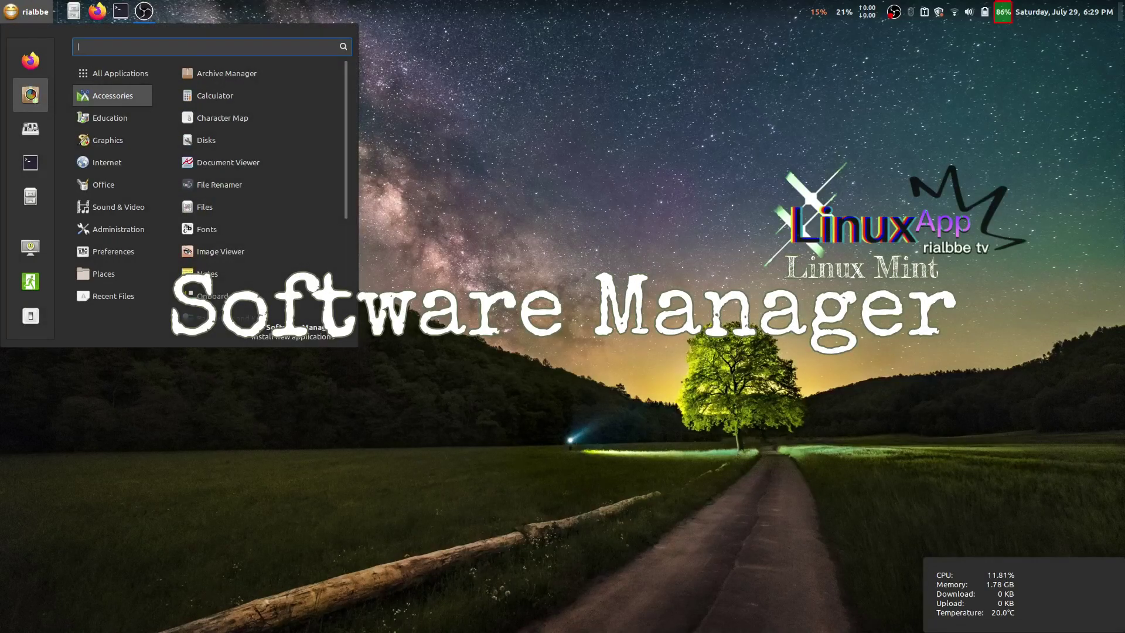
click(31, 95)
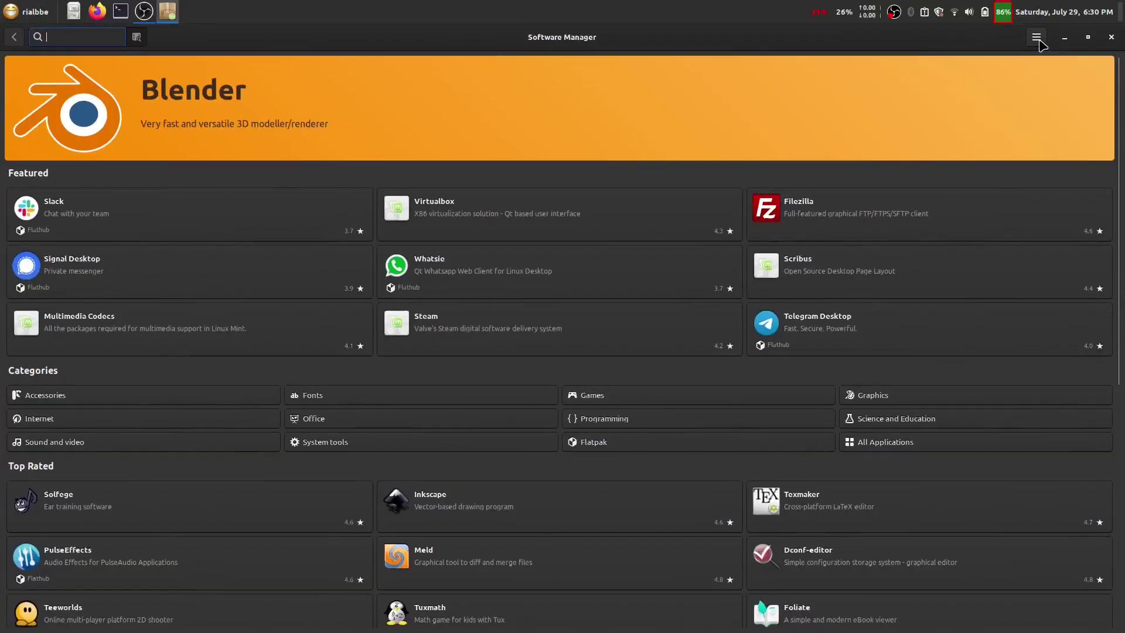
click(1035, 37)
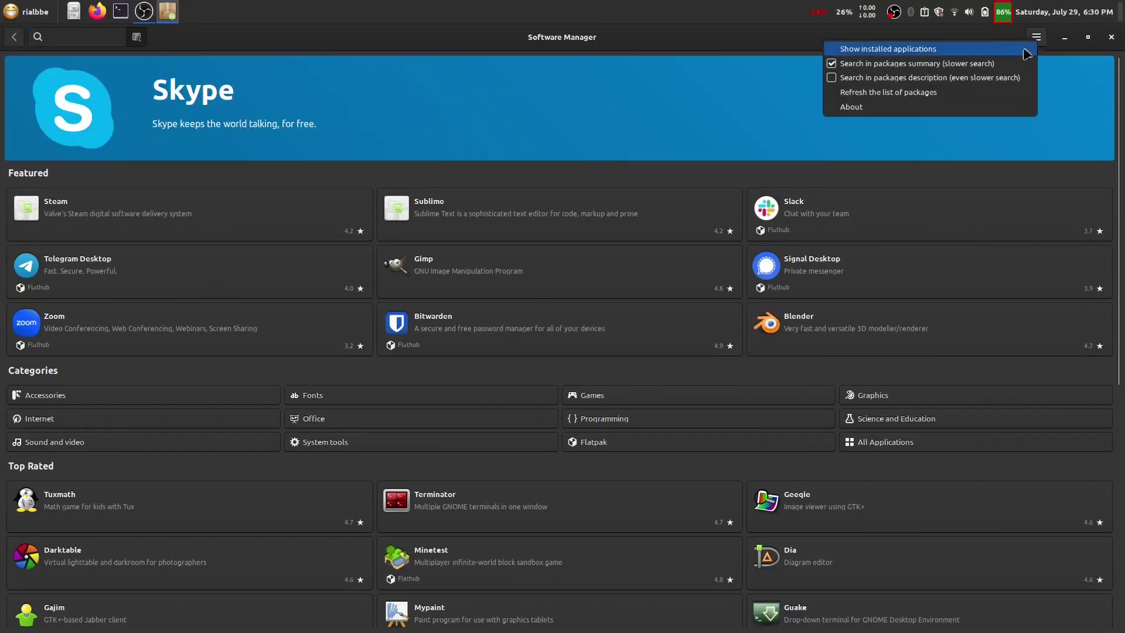
click(949, 107)
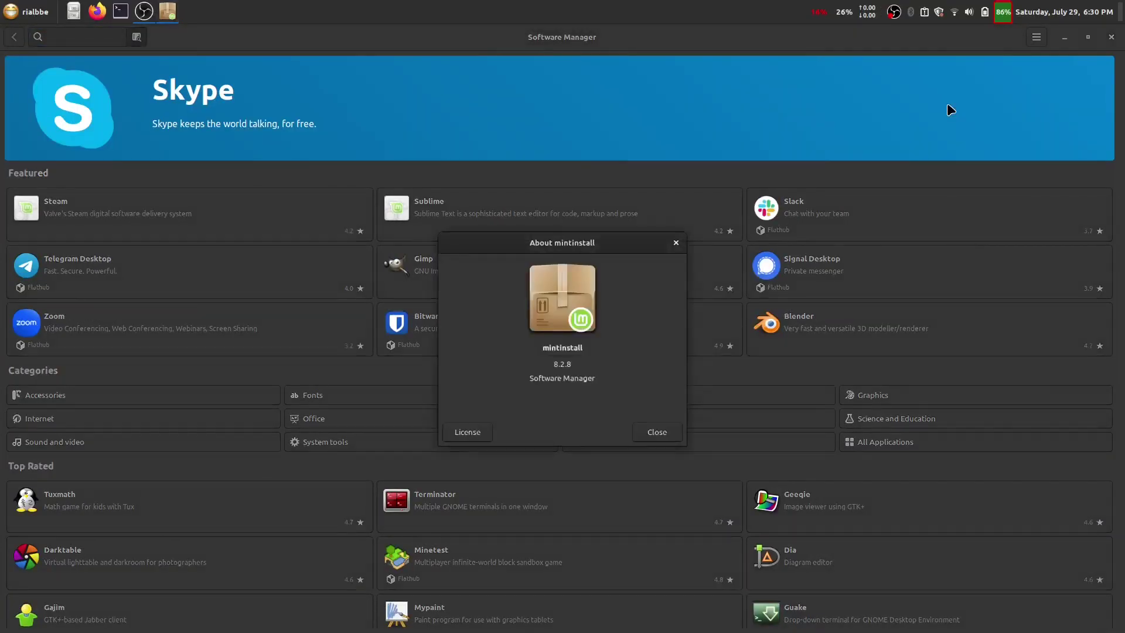
click(659, 432)
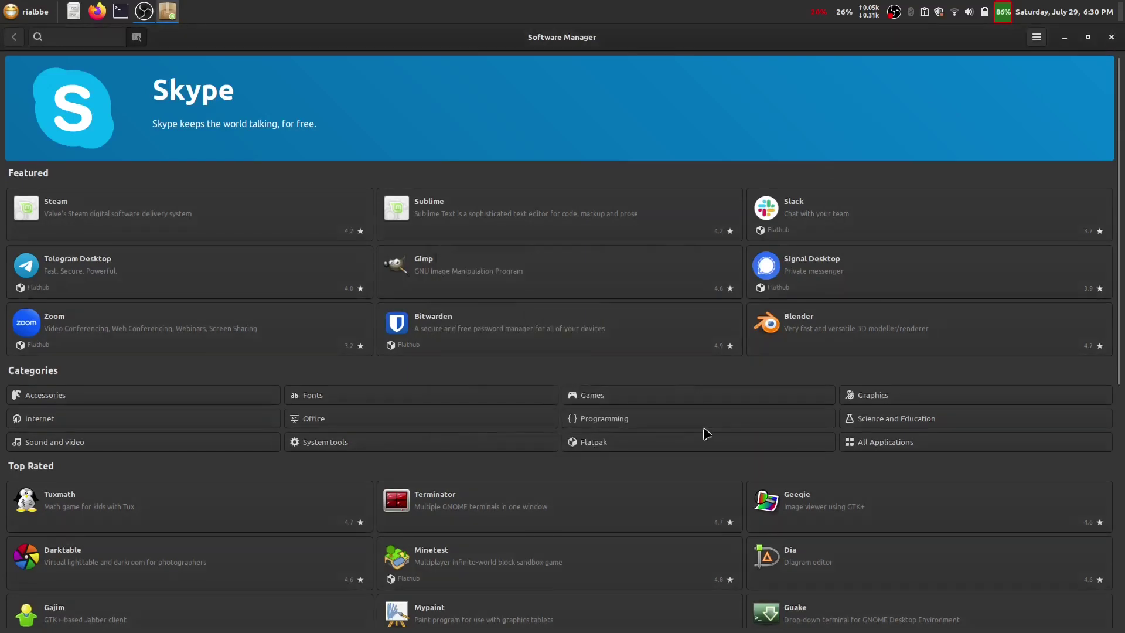
click(120, 10)
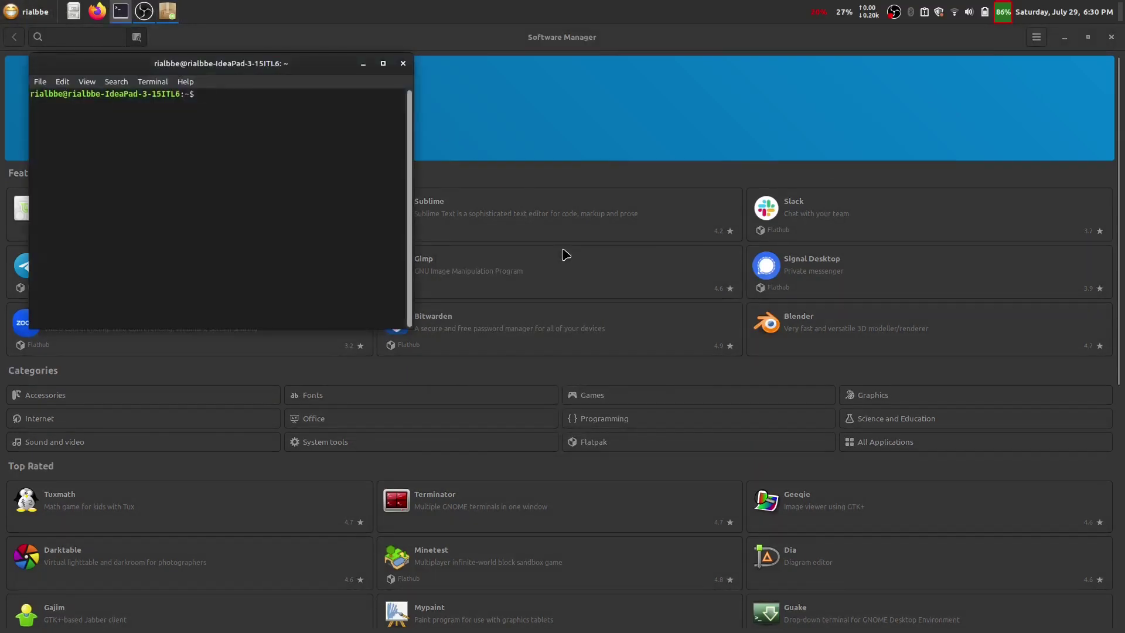
Run neofetch in the terminal and enlarge the text two steps with Ctrl++
text(neofetch)
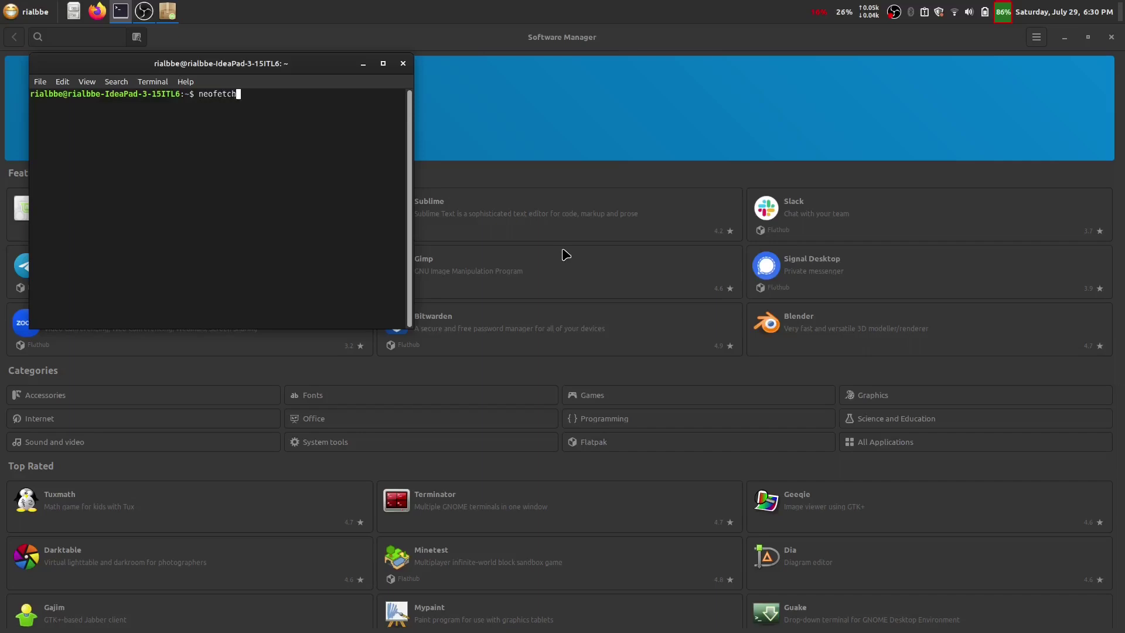
key(Return)
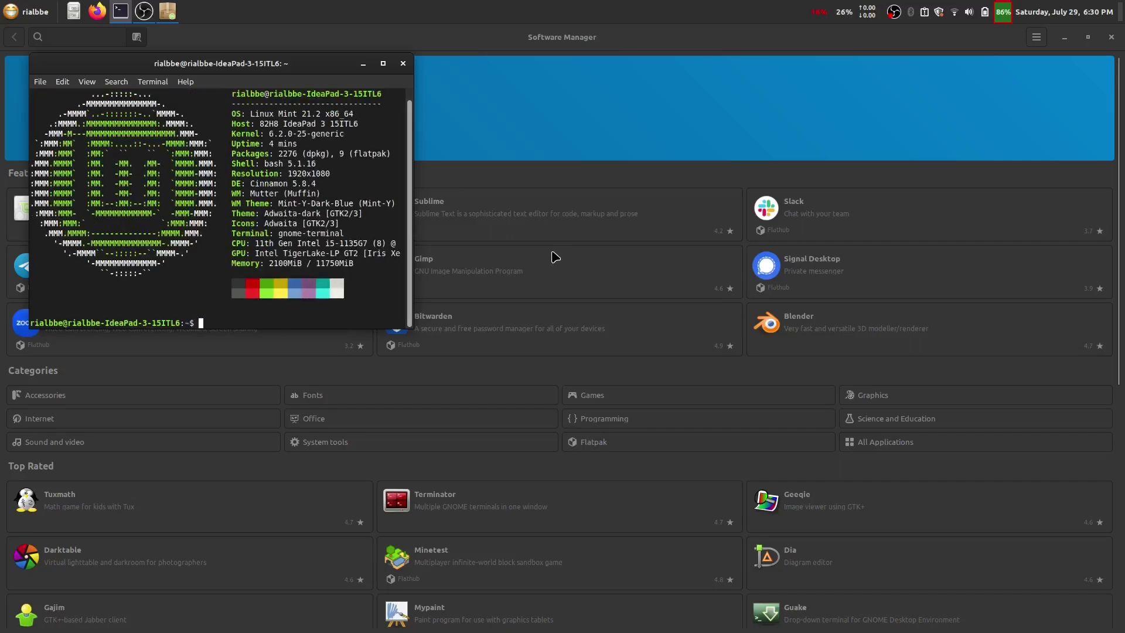
key(ctrl+plus)
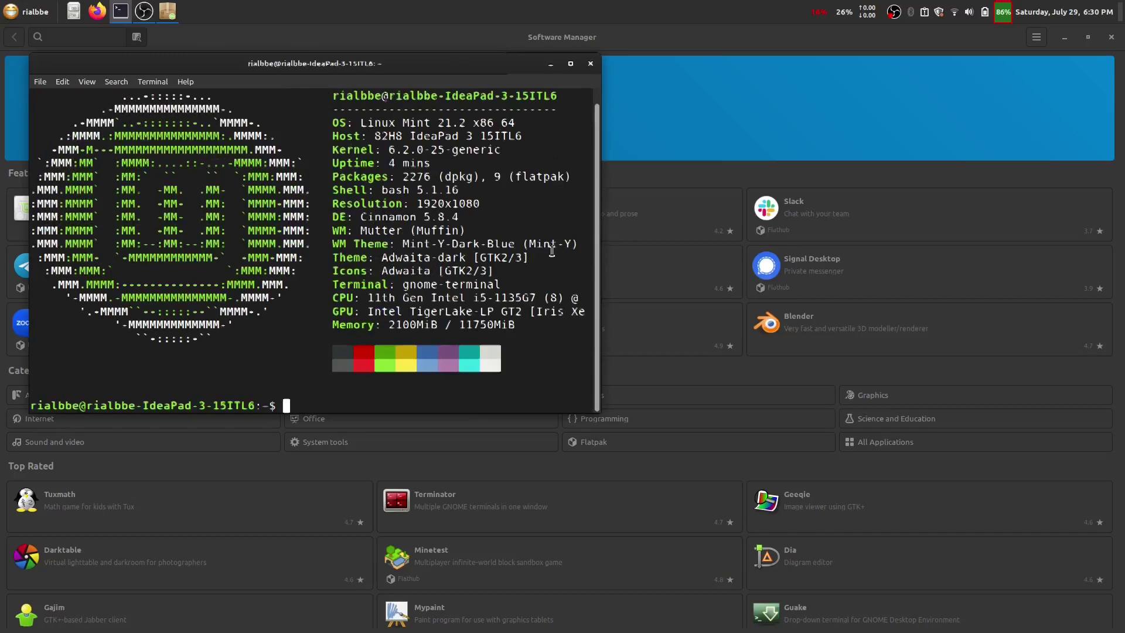
key(ctrl+plus)
key(ctrl+plus)
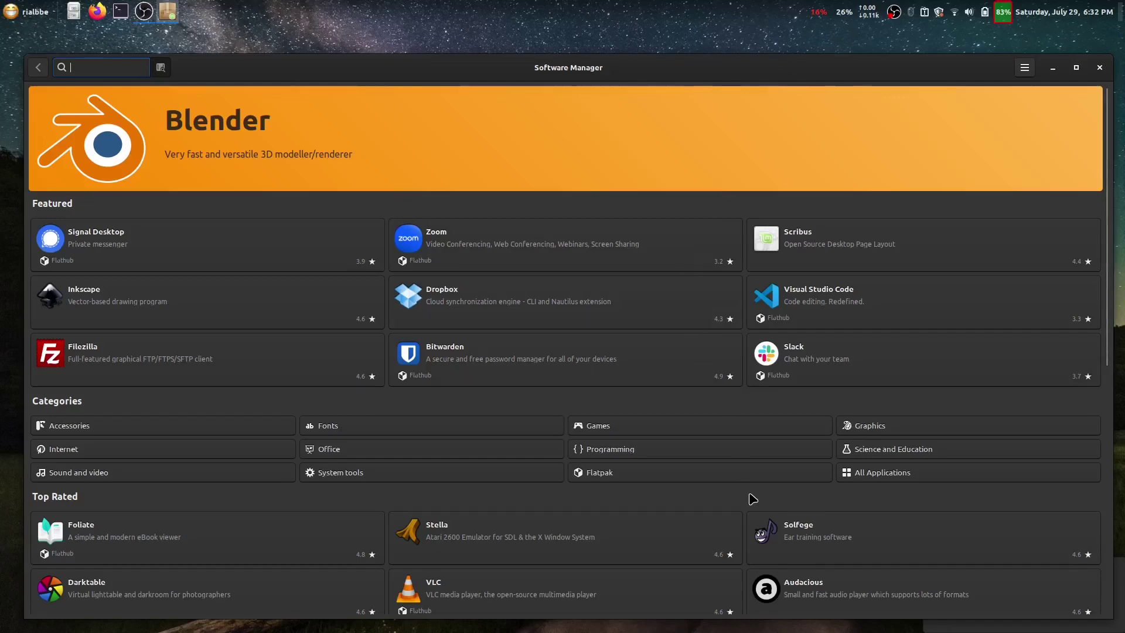
click(875, 450)
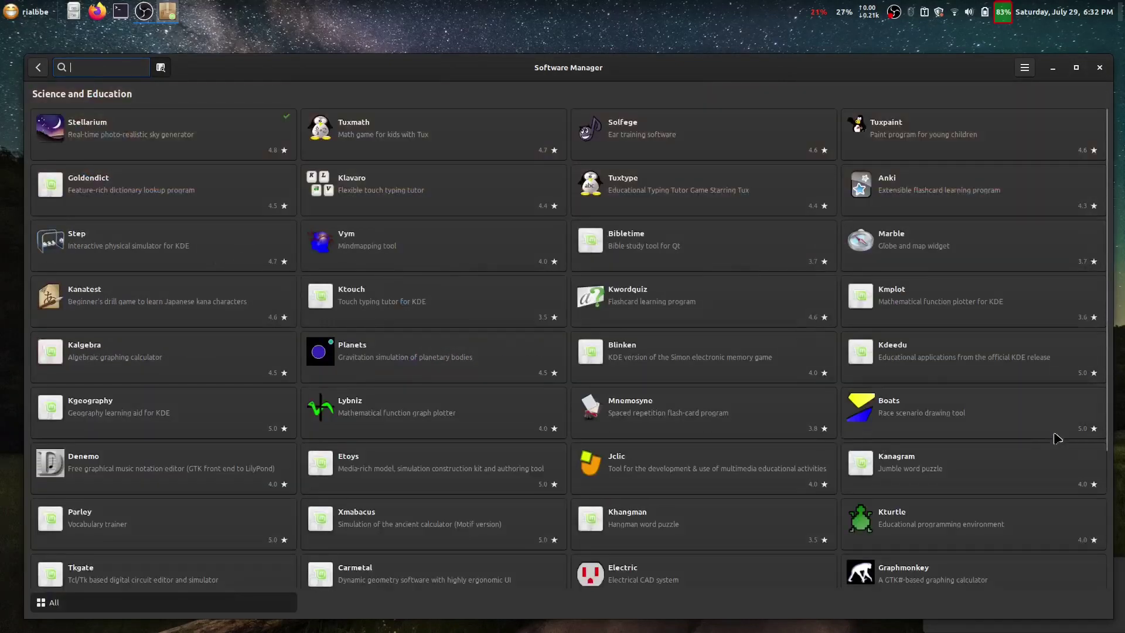
scroll(1094, 485, down, 5)
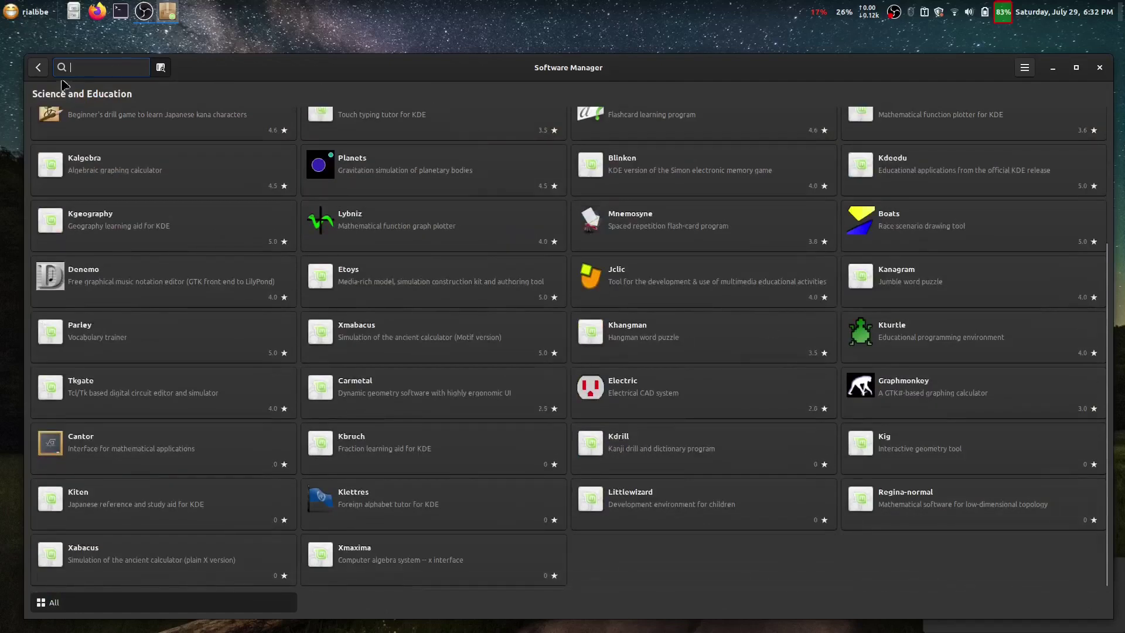
click(36, 68)
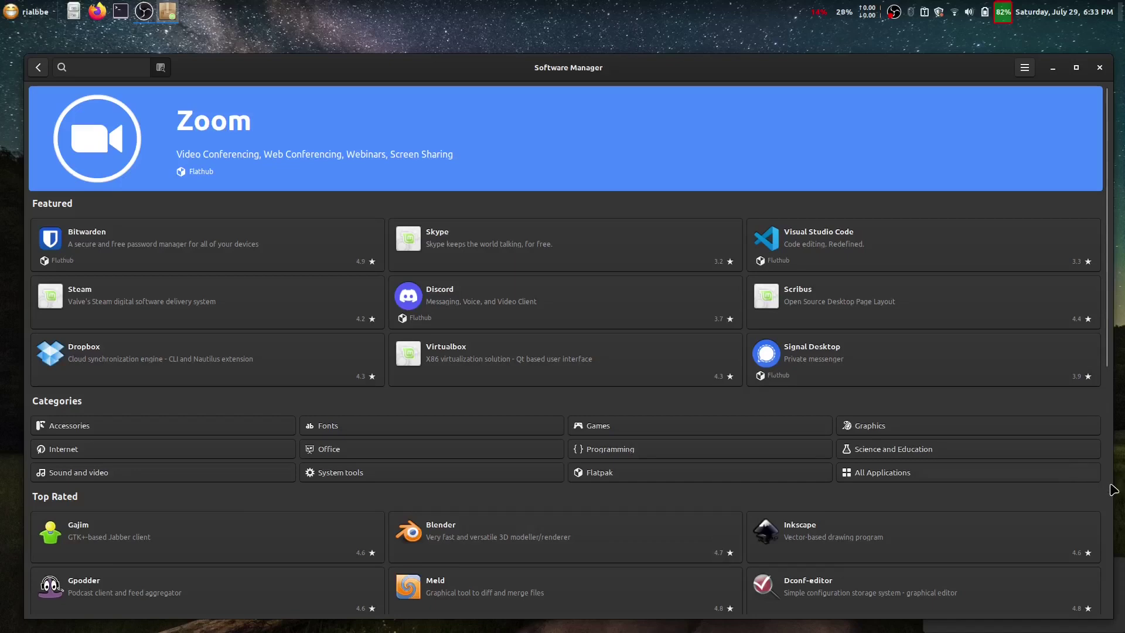
scroll(1096, 498, down, 5)
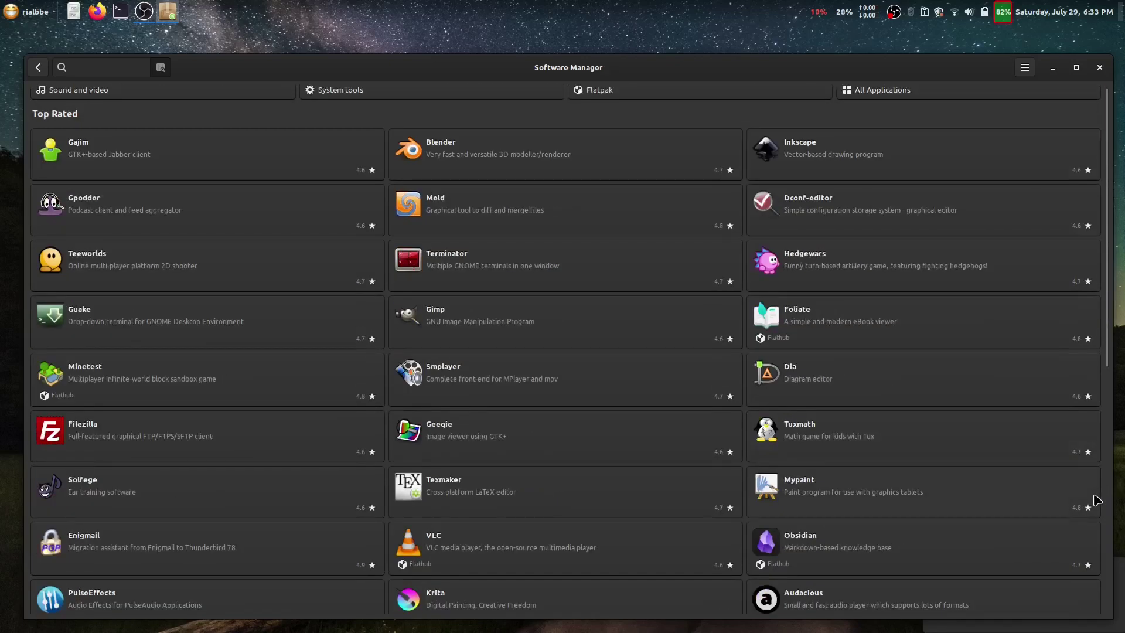
scroll(1096, 500, down, 1)
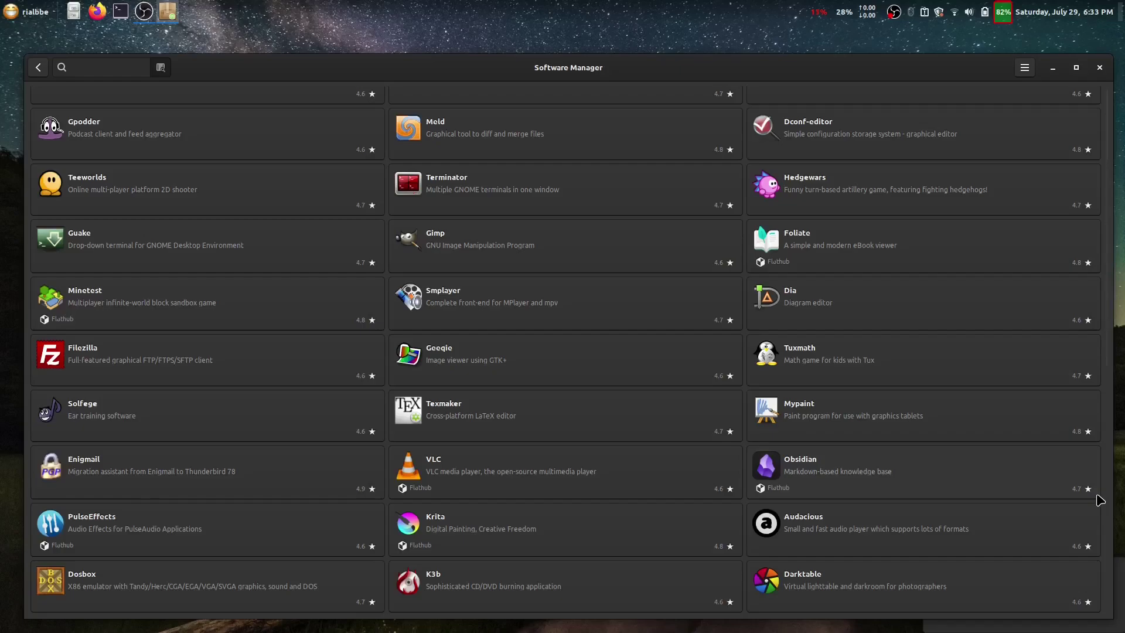
scroll(1099, 500, up, 6)
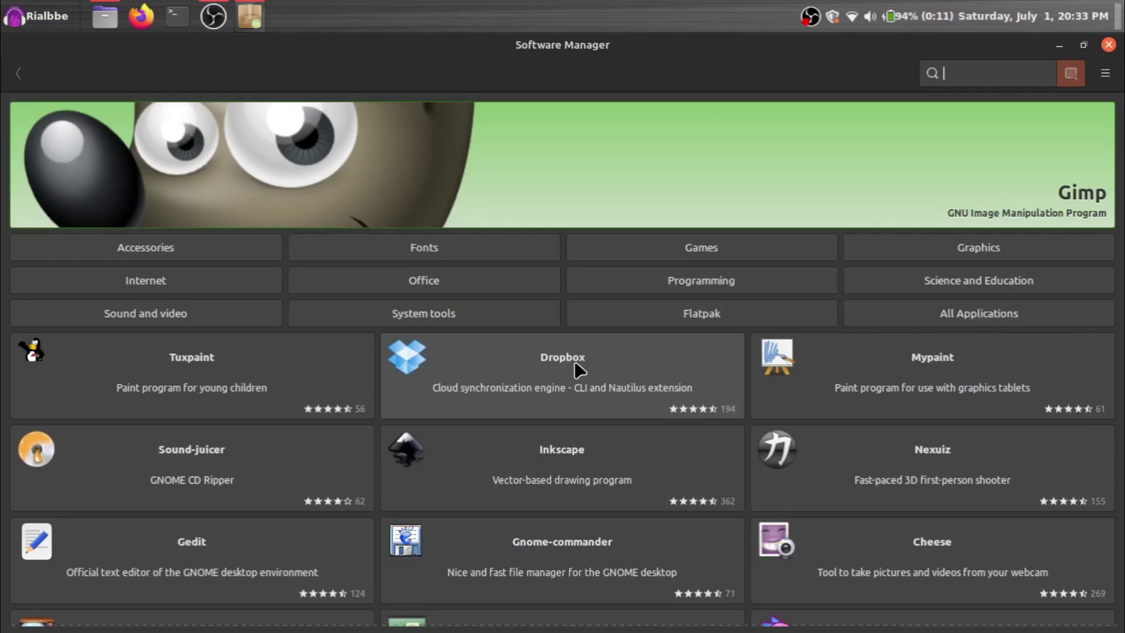
Look over the Dropbox details page, then return to the app list
click(502, 357)
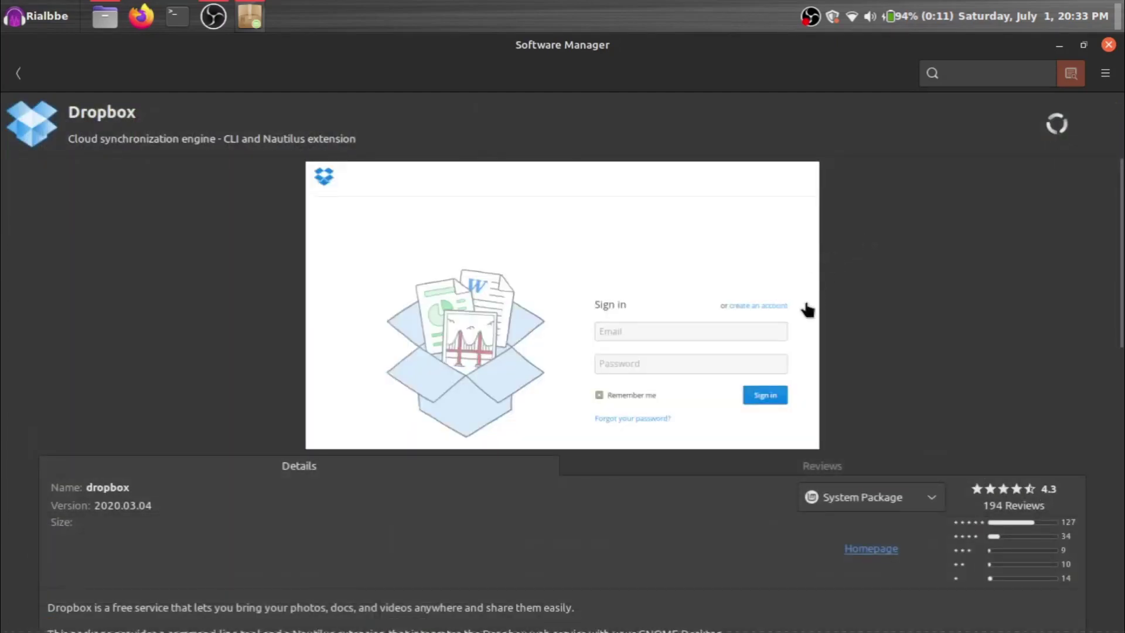
scroll(866, 284, down, 1)
scroll(752, 379, down, 3)
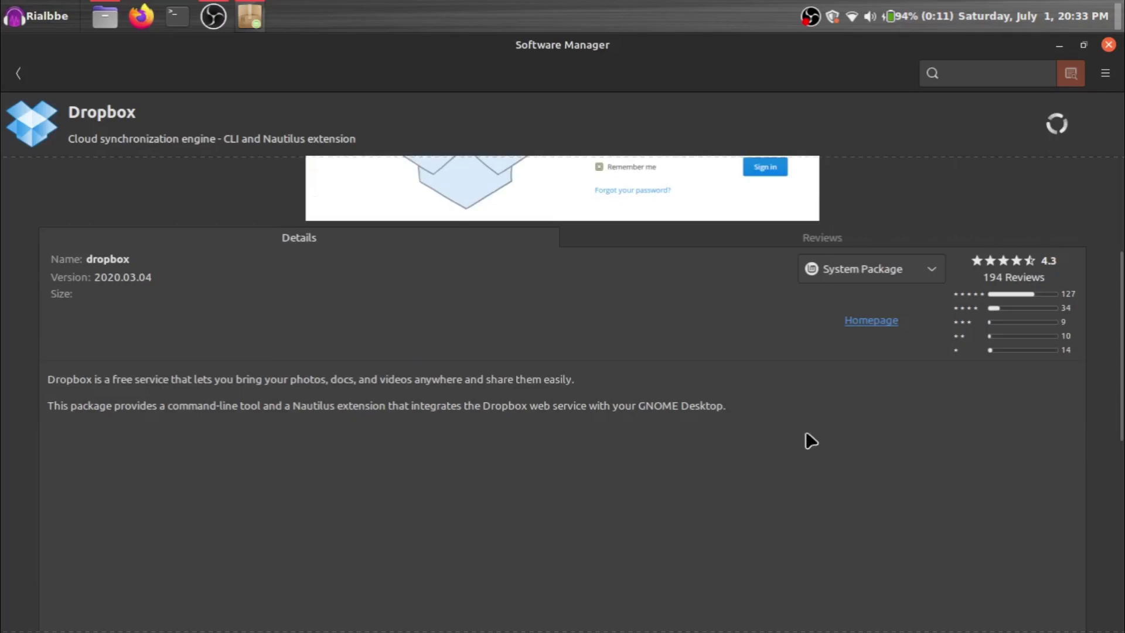
scroll(769, 437, up, 3)
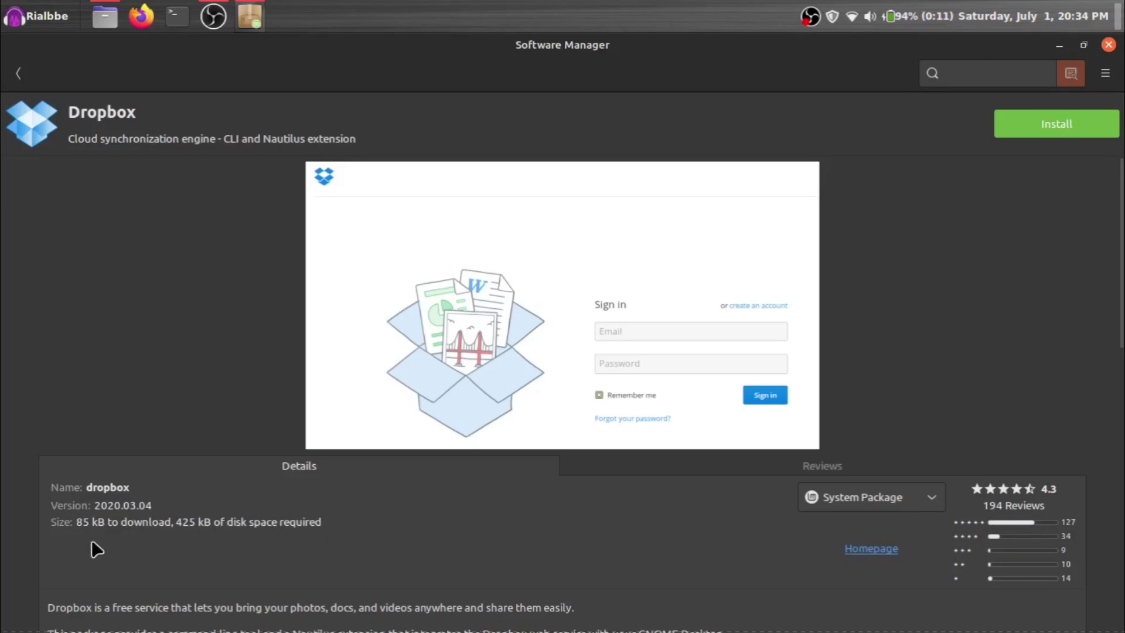
key(alt+Left)
Scroll down the app list and open Blender's details page
scroll(586, 461, down, 2)
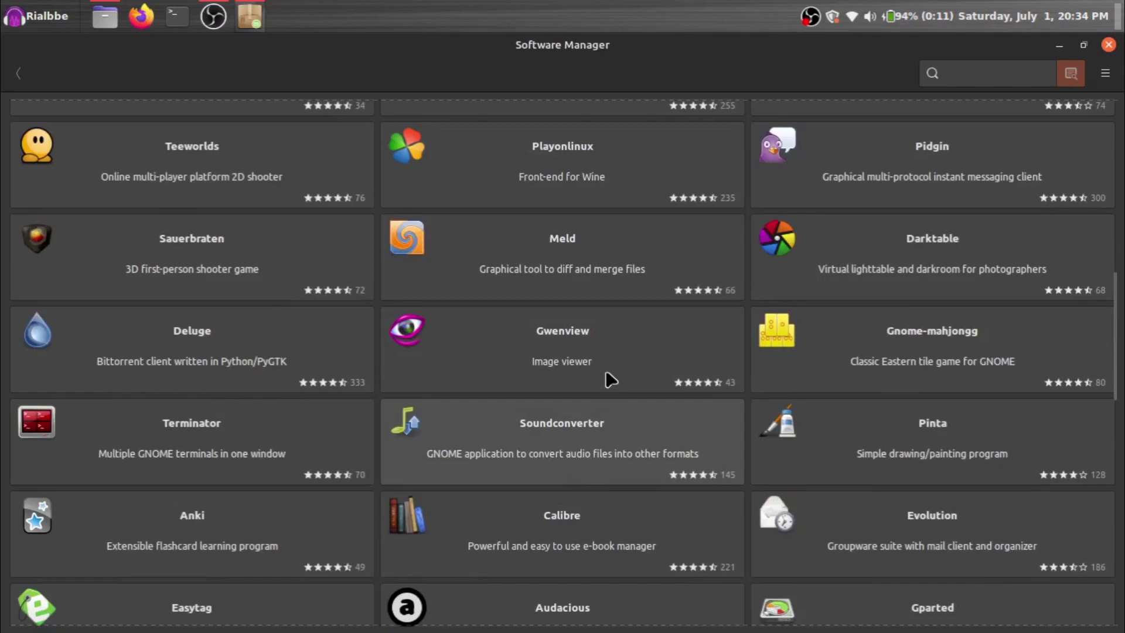
scroll(608, 404, down, 2)
scroll(609, 422, down, 3)
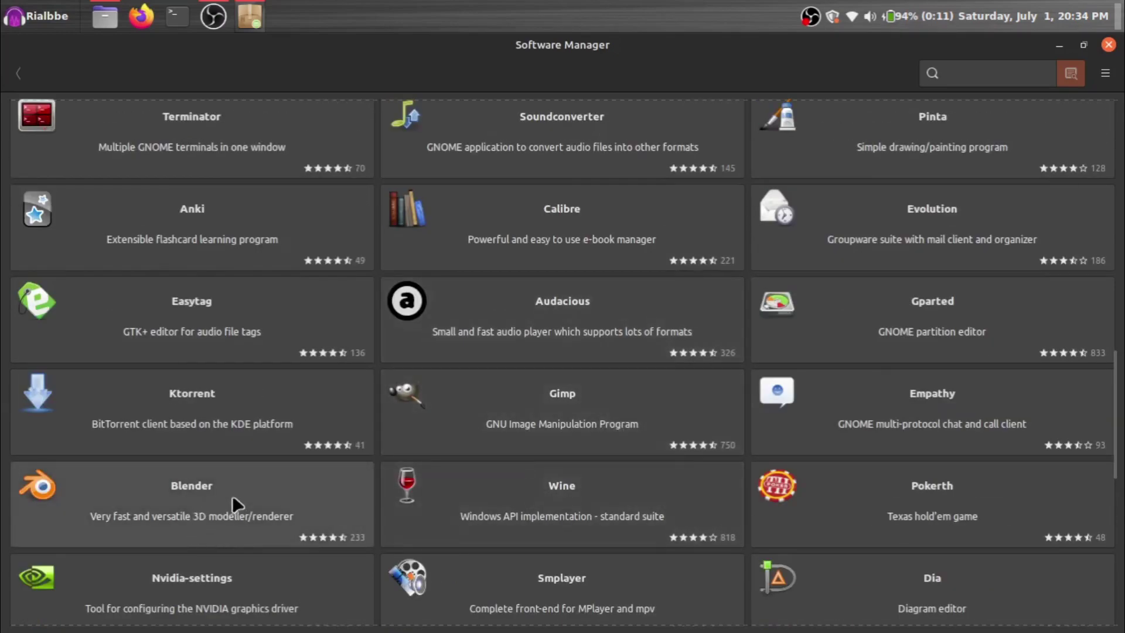
click(255, 487)
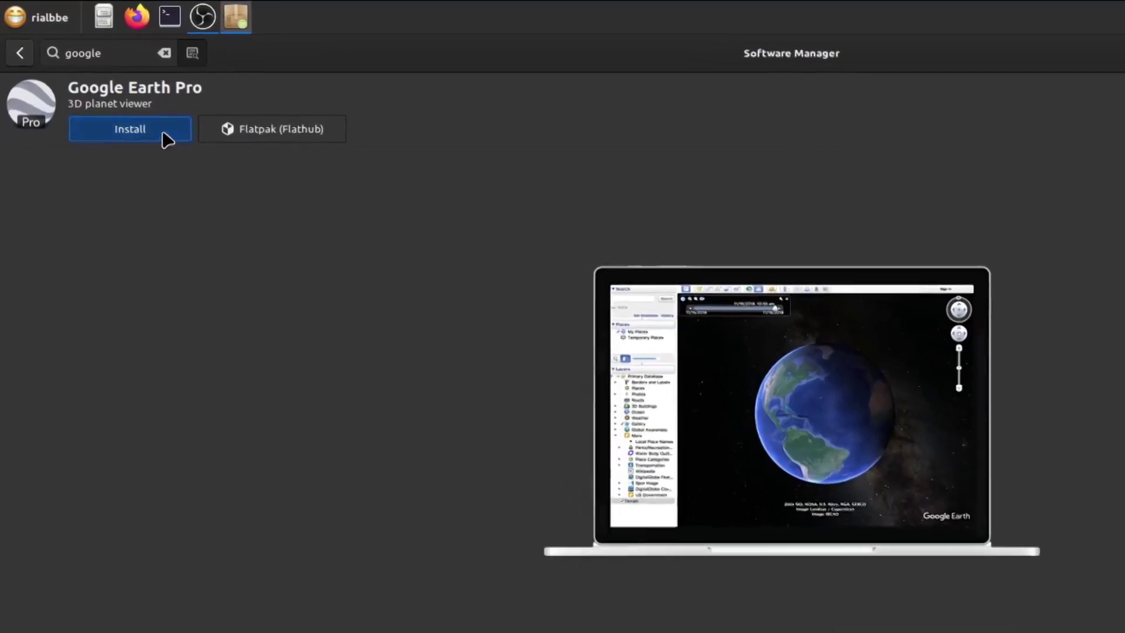
Install Google Earth Pro and accept the additional Flatpak software
click(130, 129)
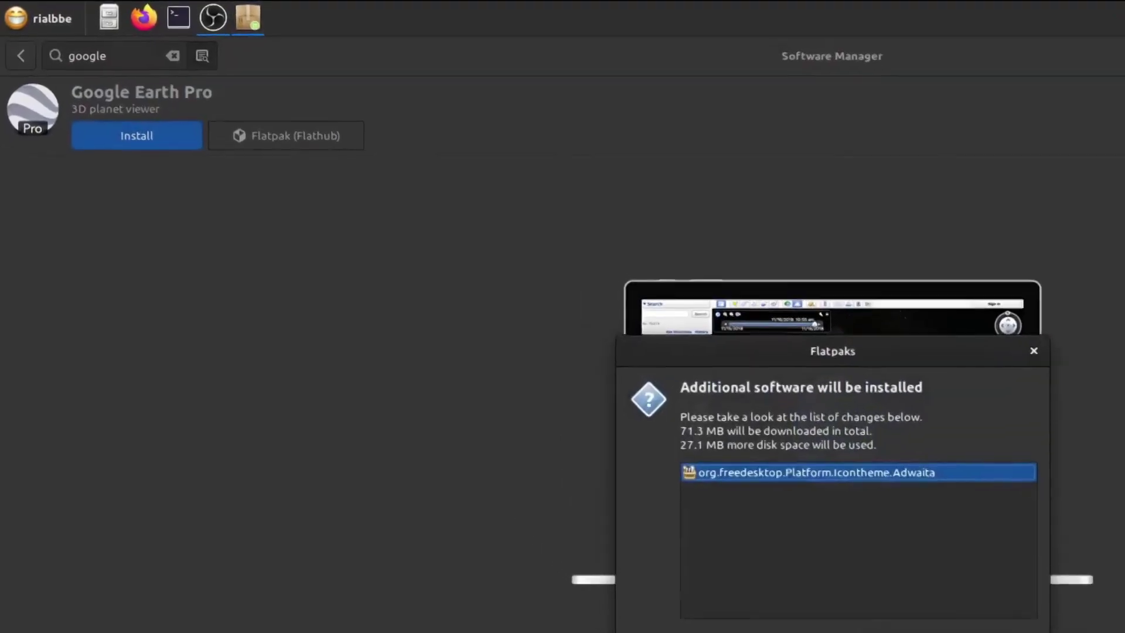
key(Return)
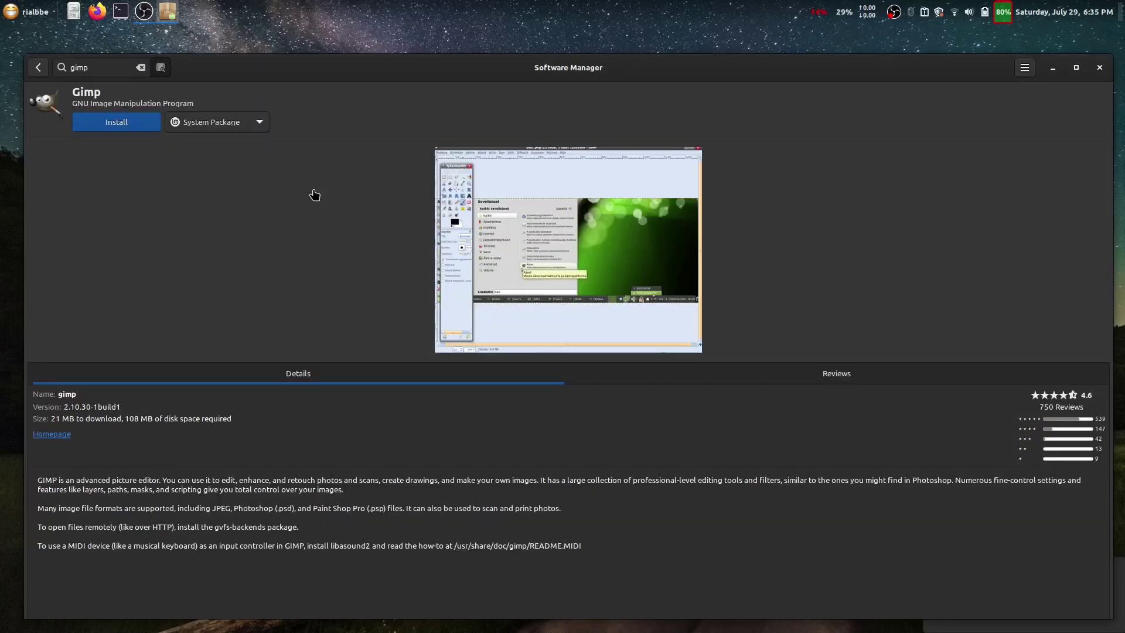
View full-size screenshots of Gimp and the LibreOffice metapackage, closing each preview
click(528, 265)
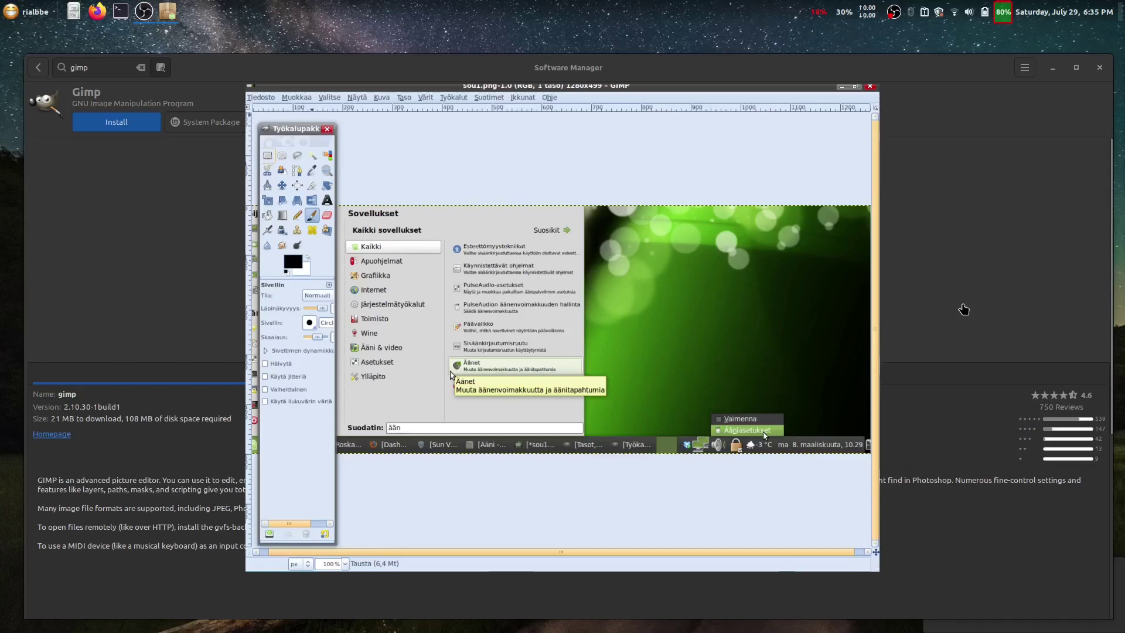
click(963, 300)
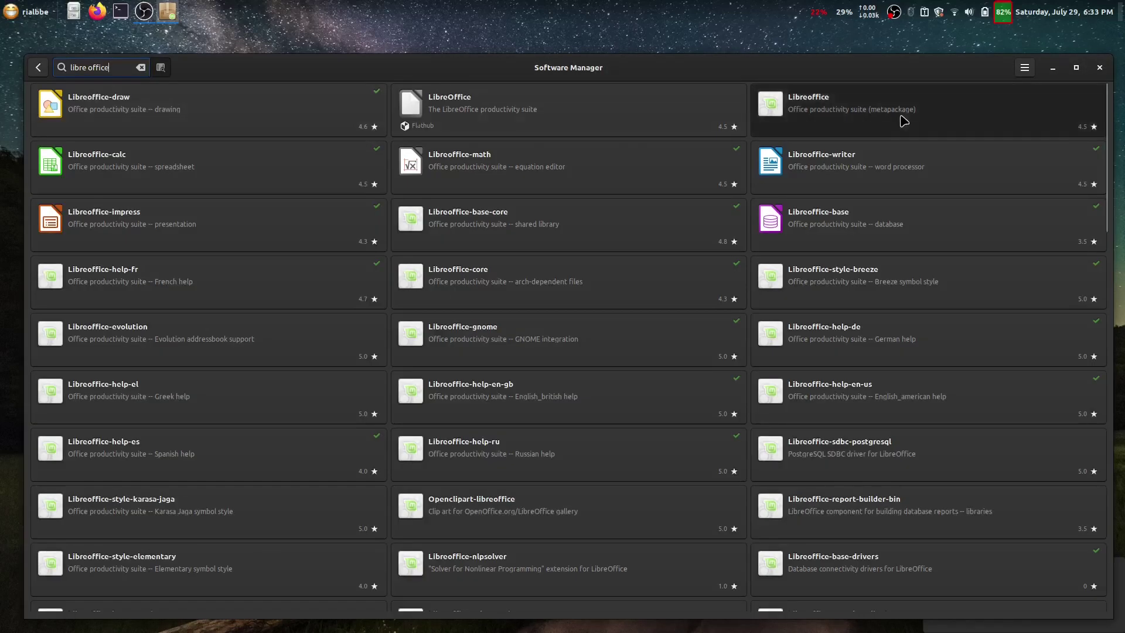
click(906, 123)
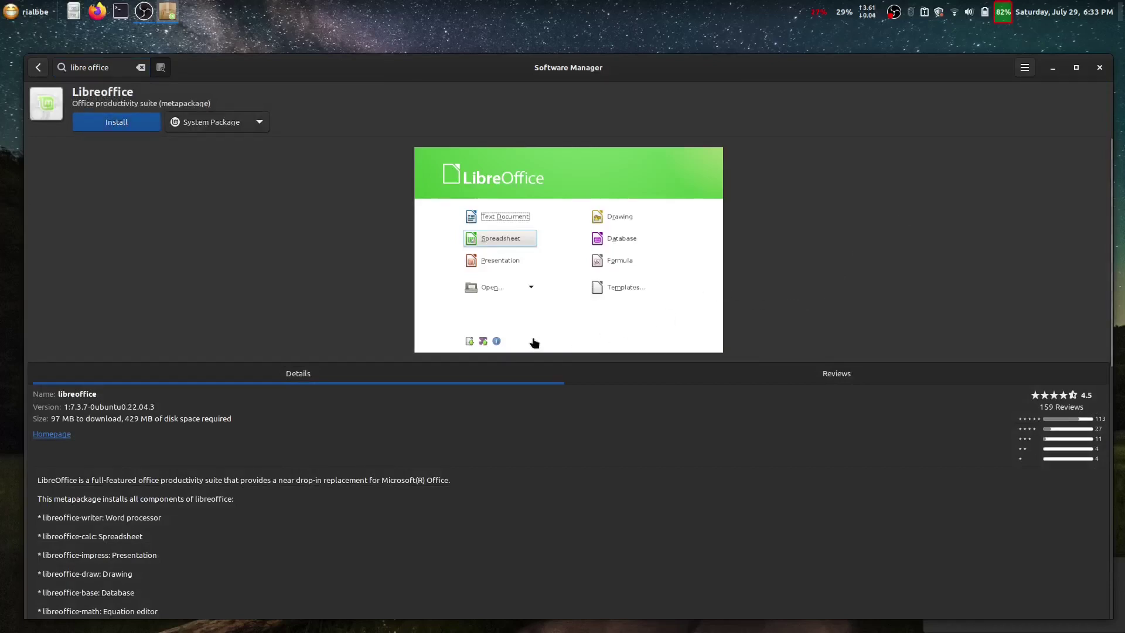
click(593, 262)
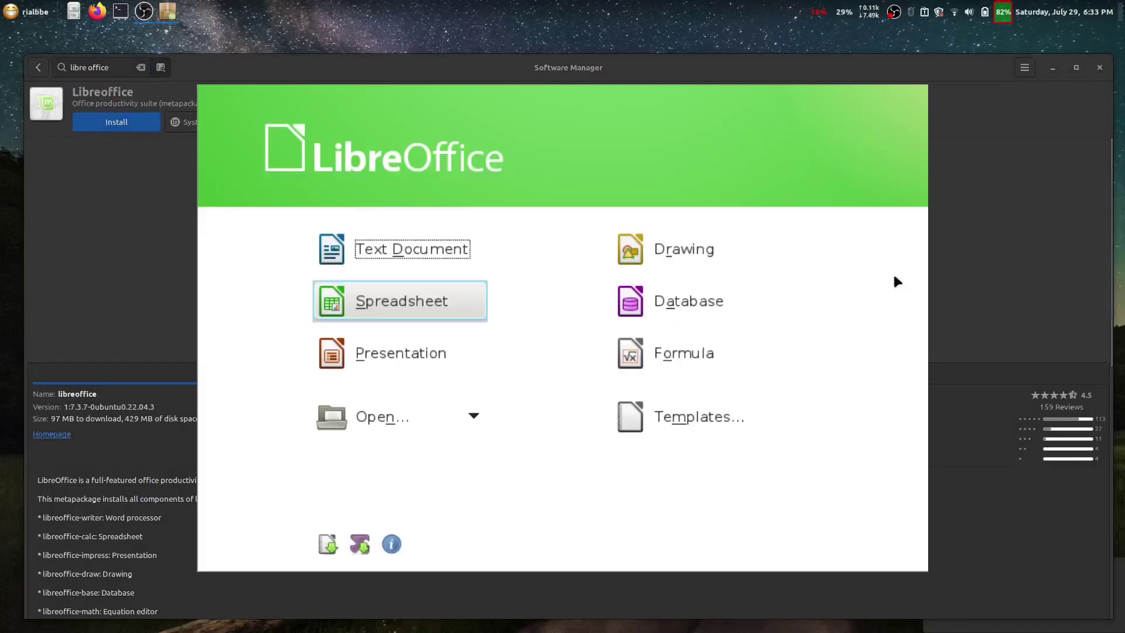
click(979, 318)
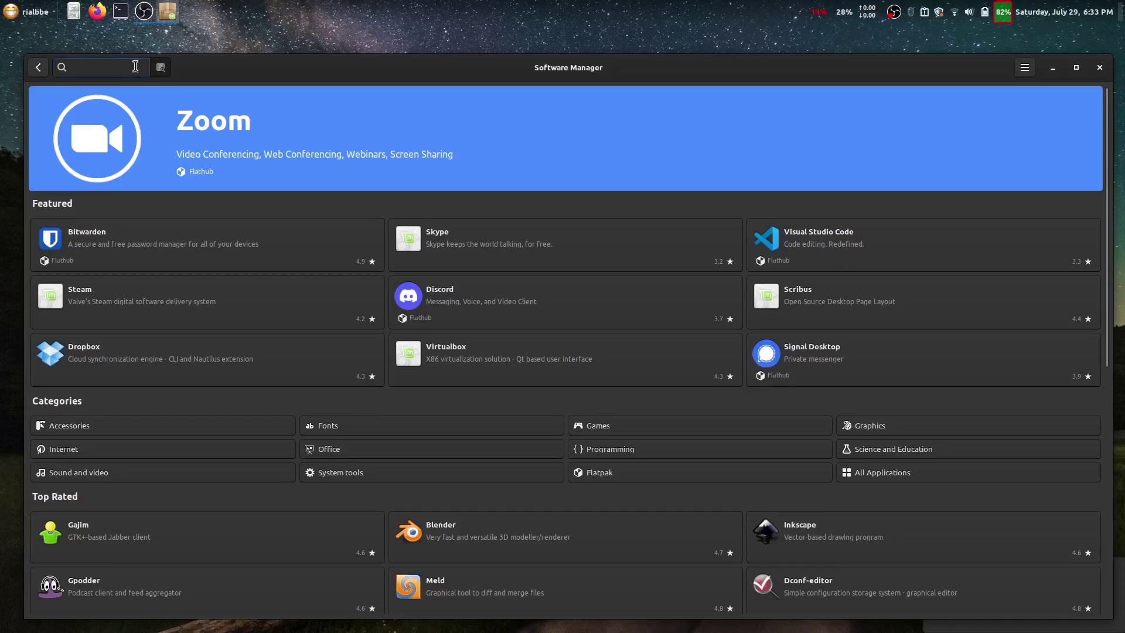
Search 'libre office', then browse the Accessories category
text(libre)
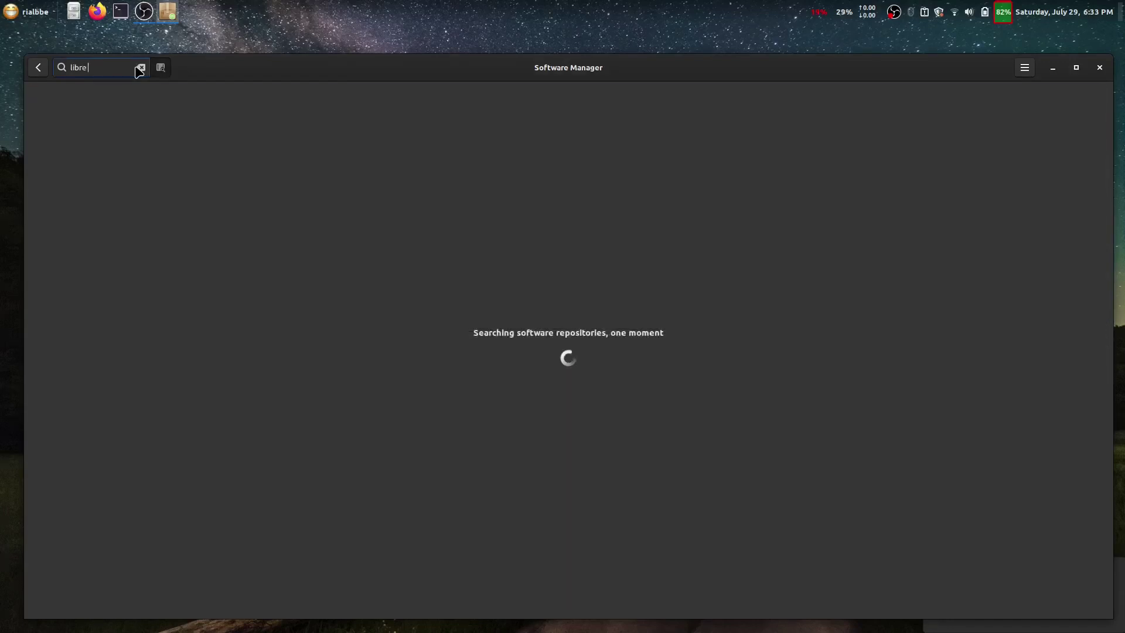
text(off)
text(ice)
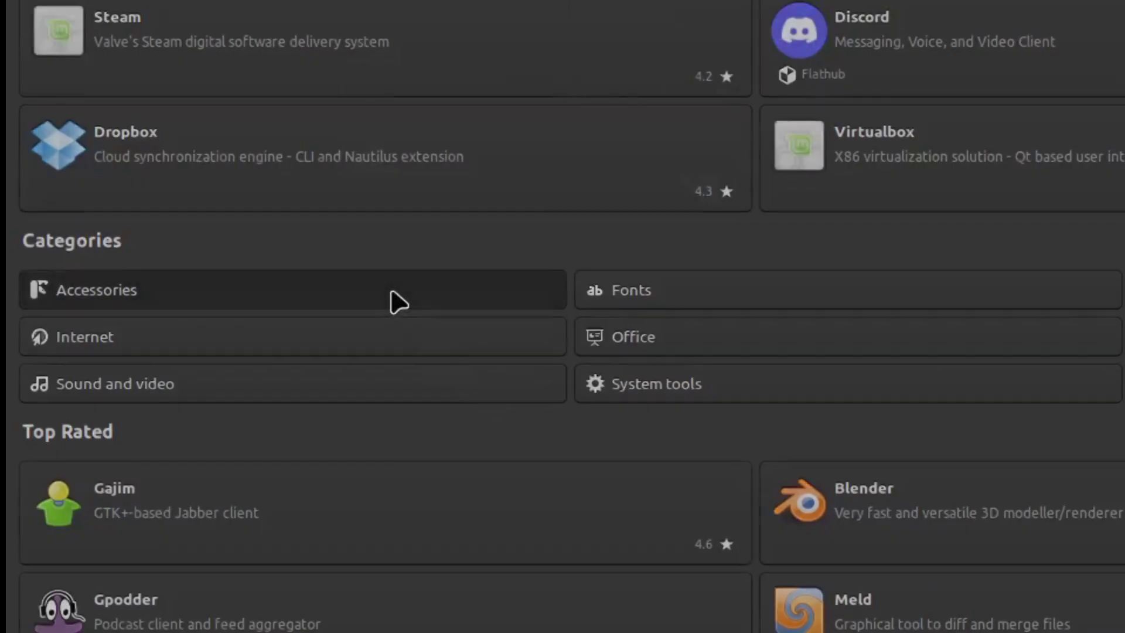
click(398, 302)
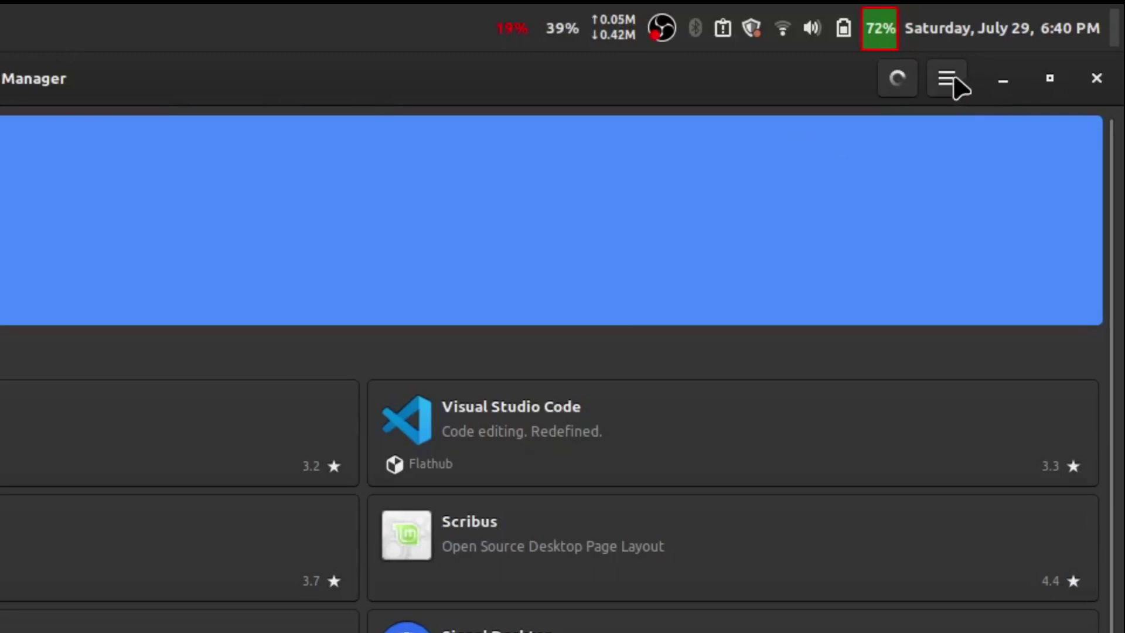
Find Flathub Kdenlive, view its screenshots, and request its installation
click(952, 80)
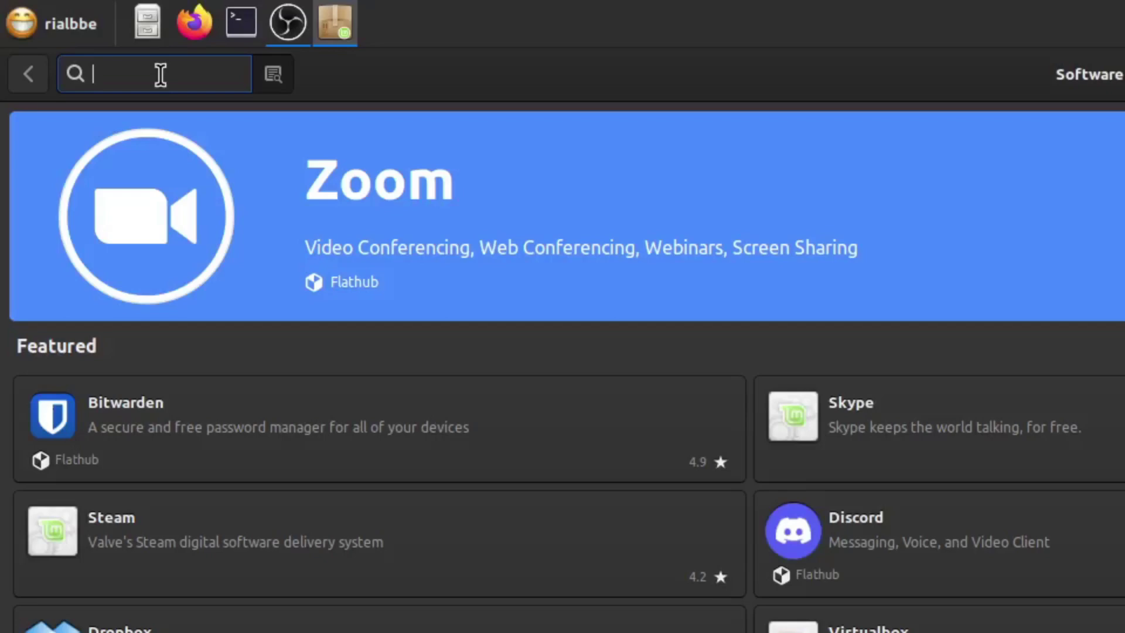
text(kdenlive)
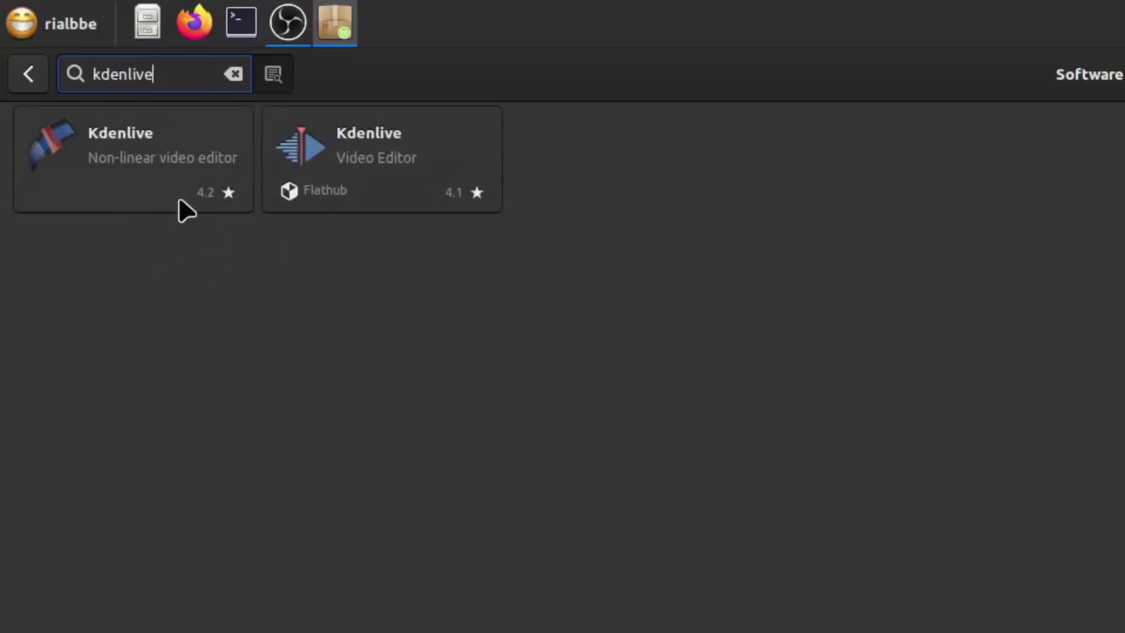
key(BackSpace)
key(BackSpace)
key(BackSpace)
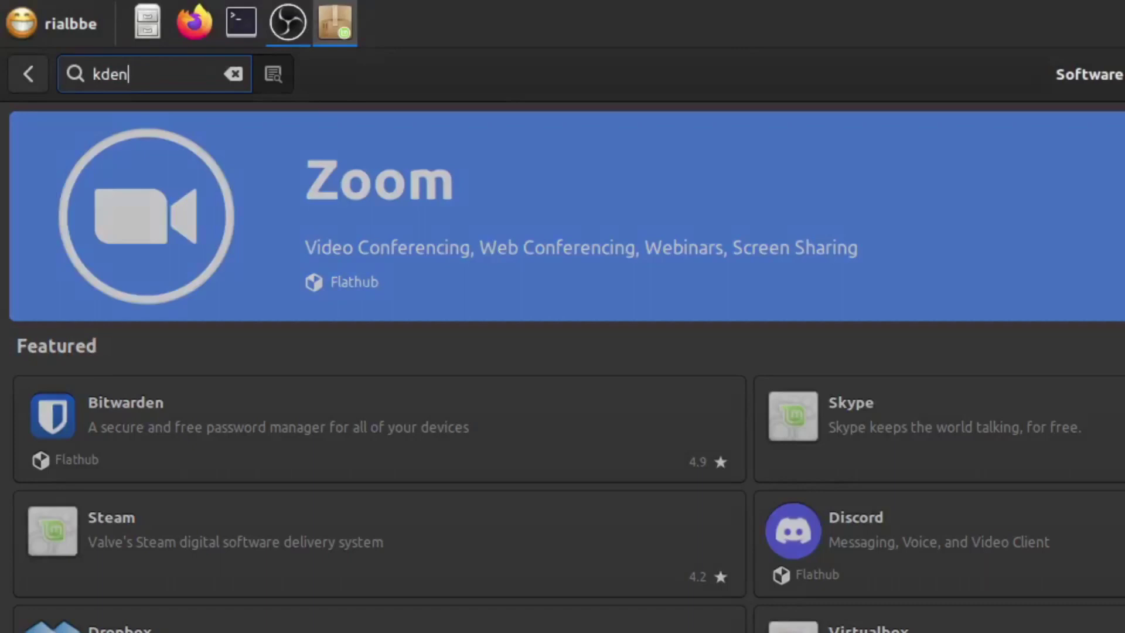
text(e)
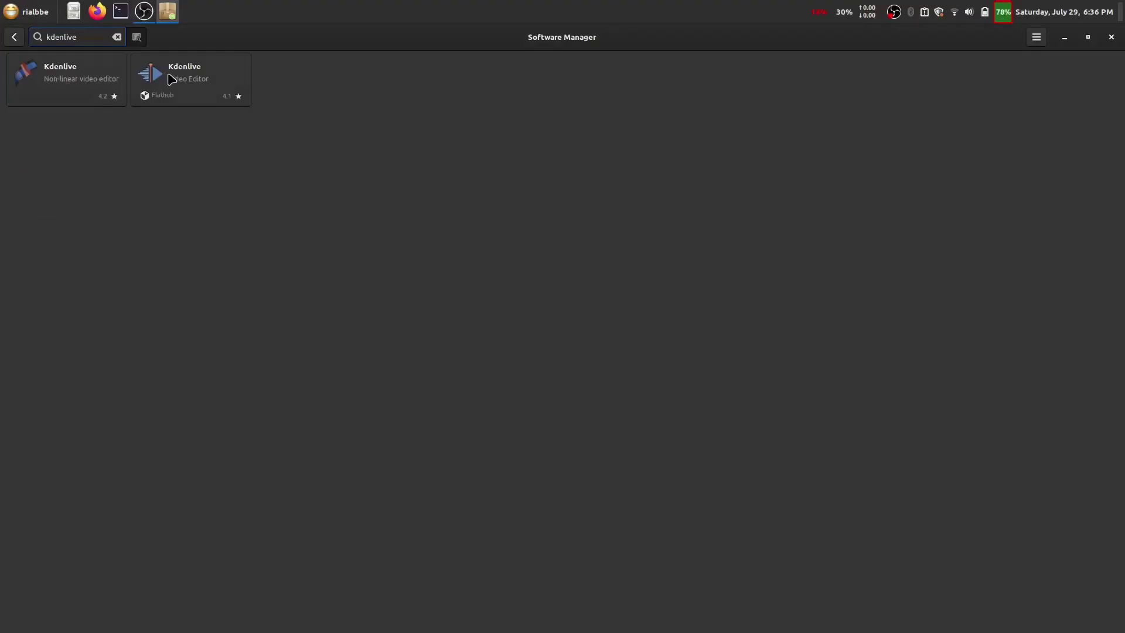
click(147, 76)
click(557, 245)
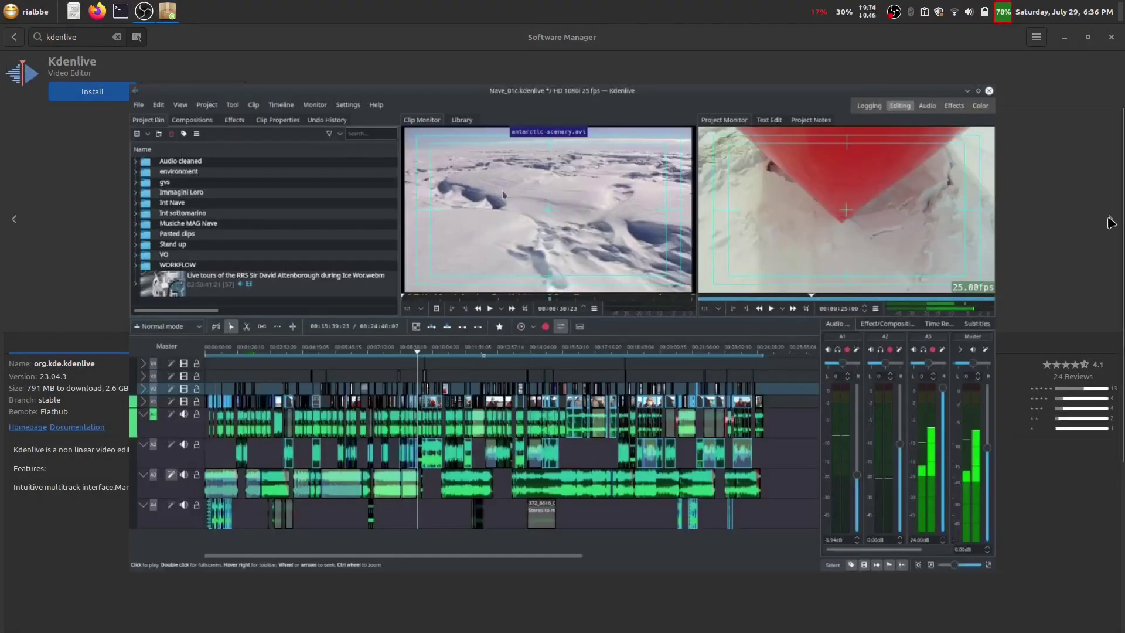
click(1110, 219)
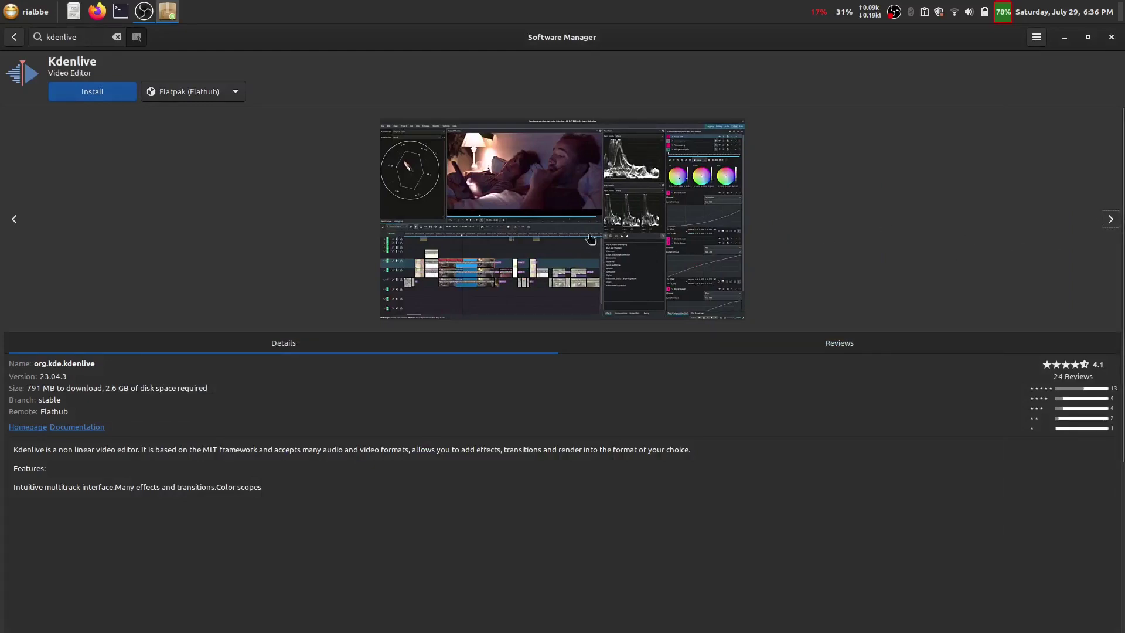
click(74, 98)
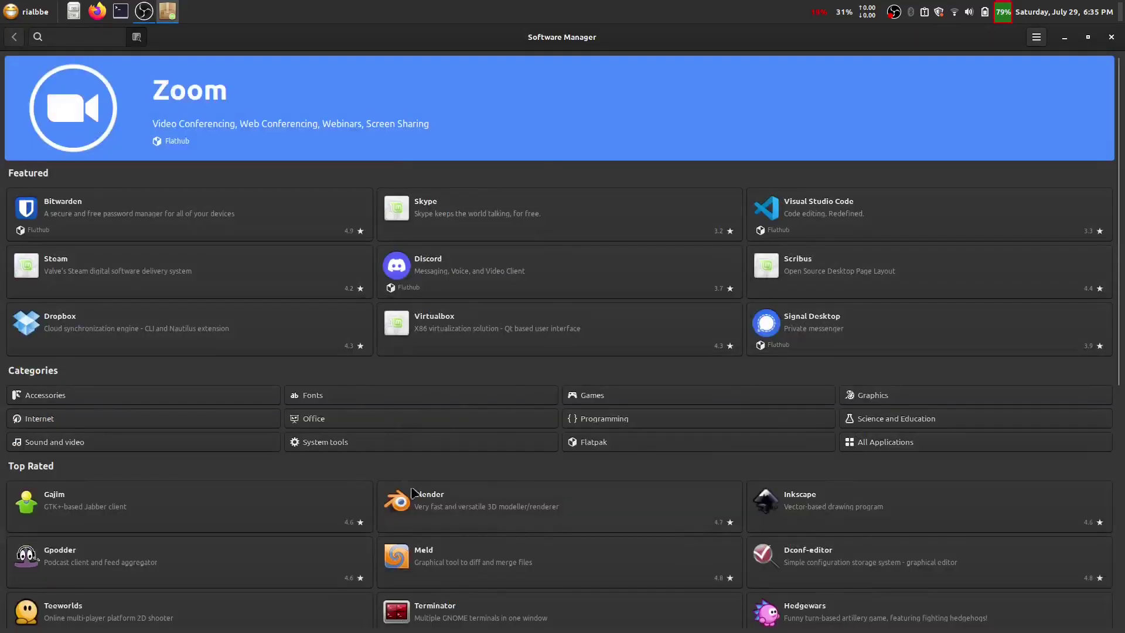
Browse the Fonts and Games categories, ending on the Internet category
click(387, 399)
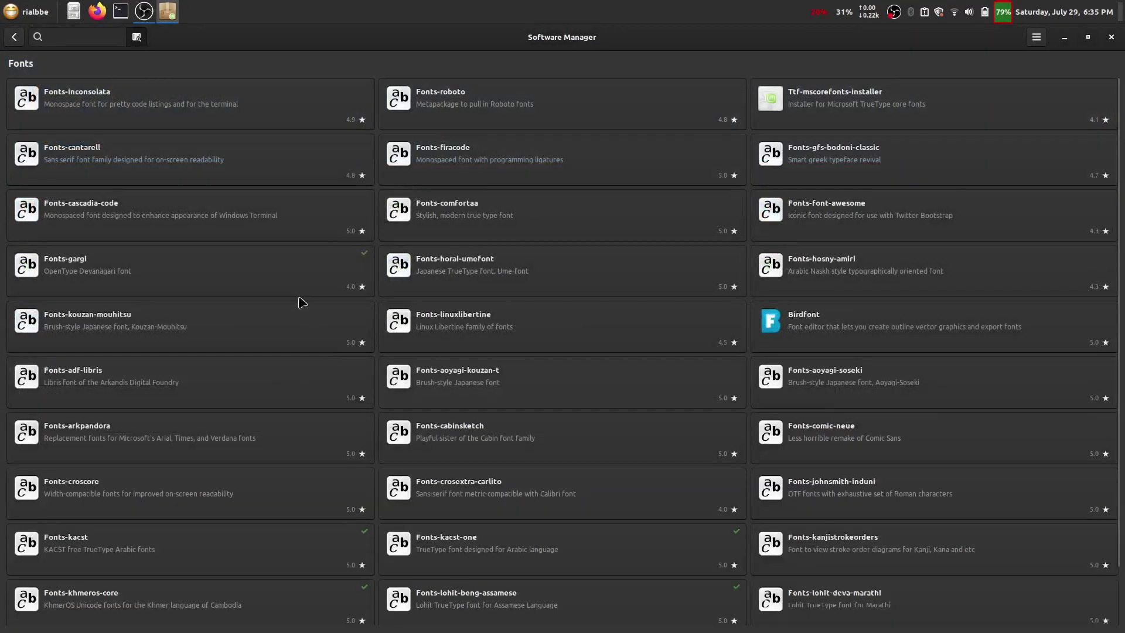
click(14, 36)
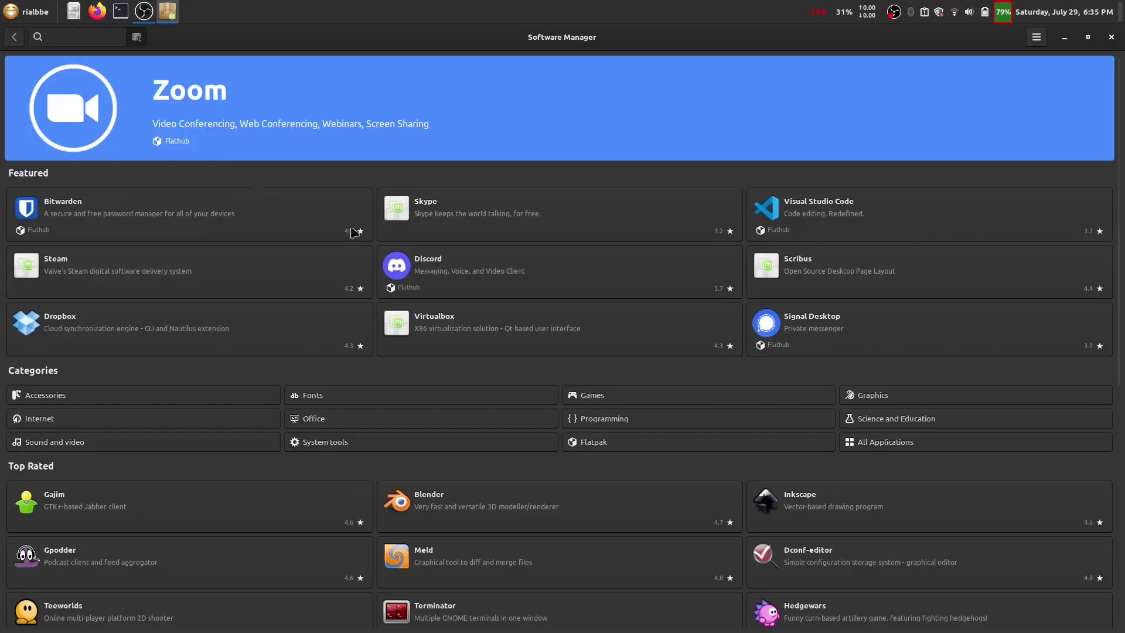
click(636, 396)
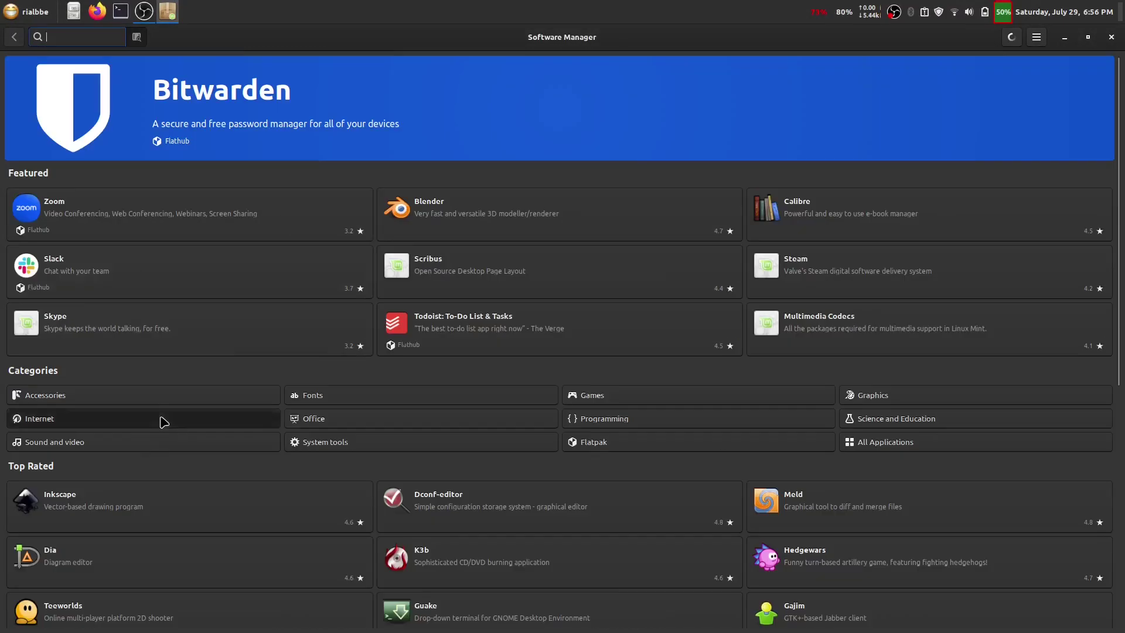
click(164, 420)
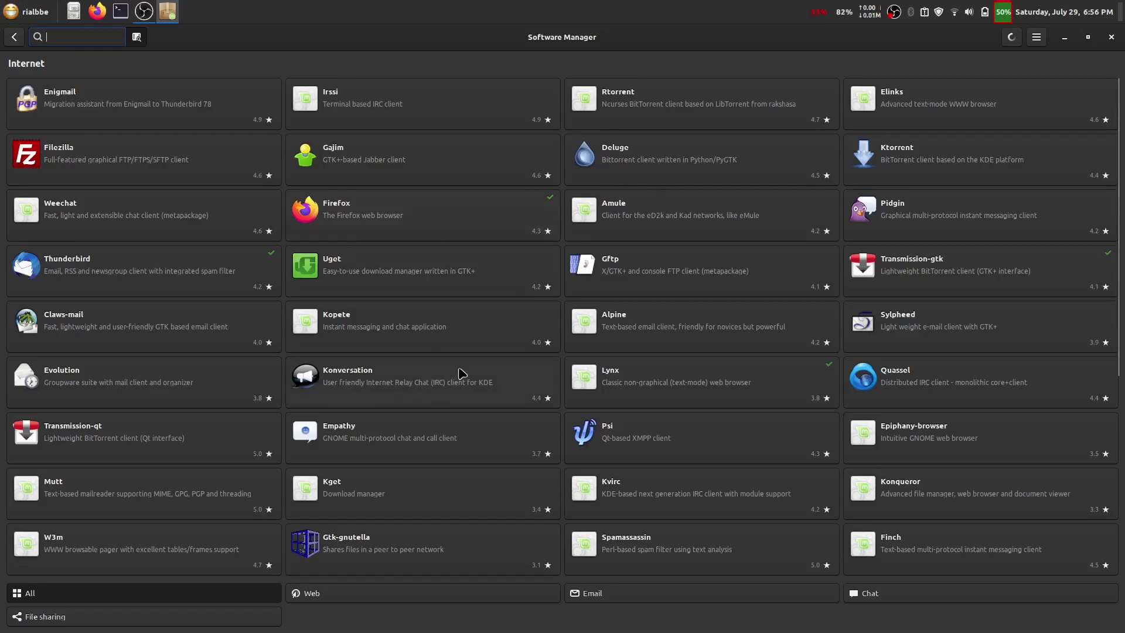
View Thunderbird, then install Chromium Web Browser, accepting the additional Flatpak software
click(209, 274)
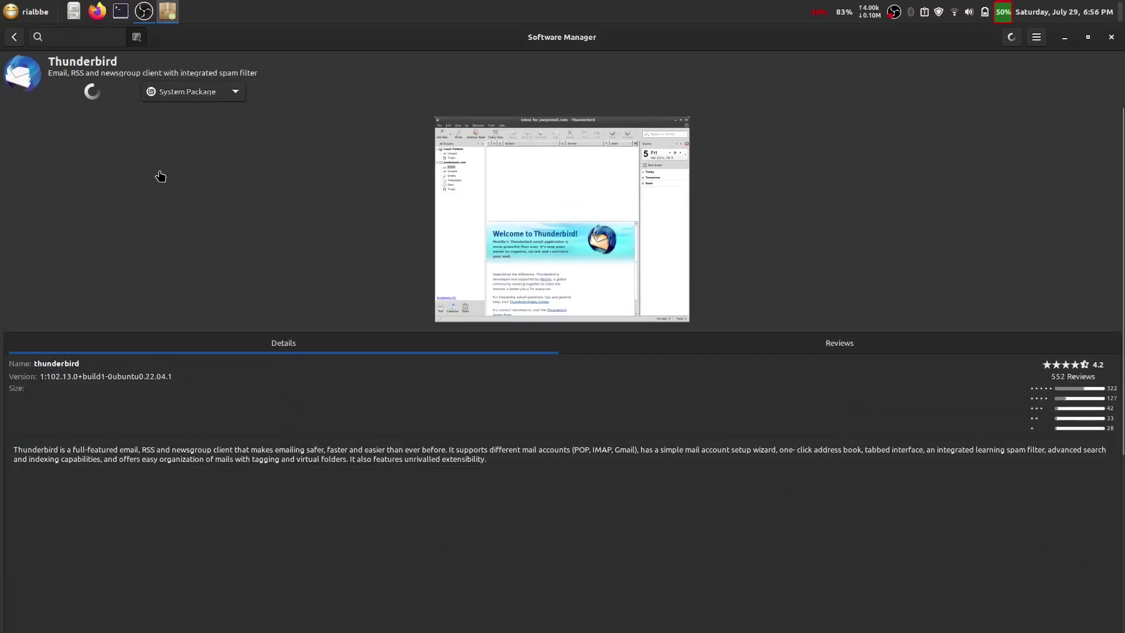
click(158, 145)
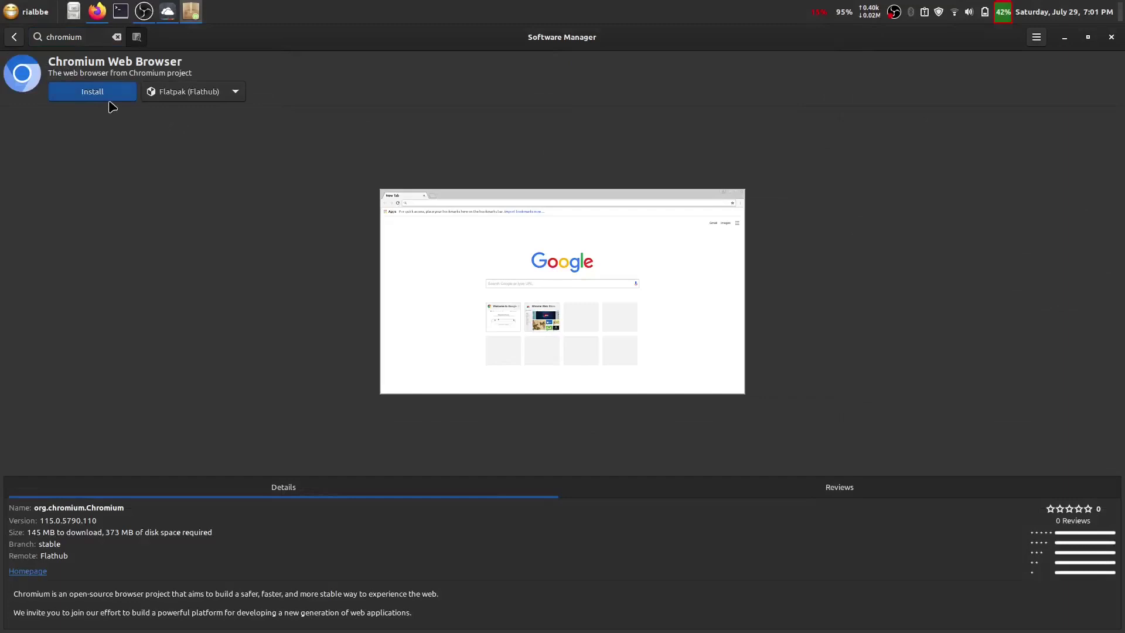
click(108, 99)
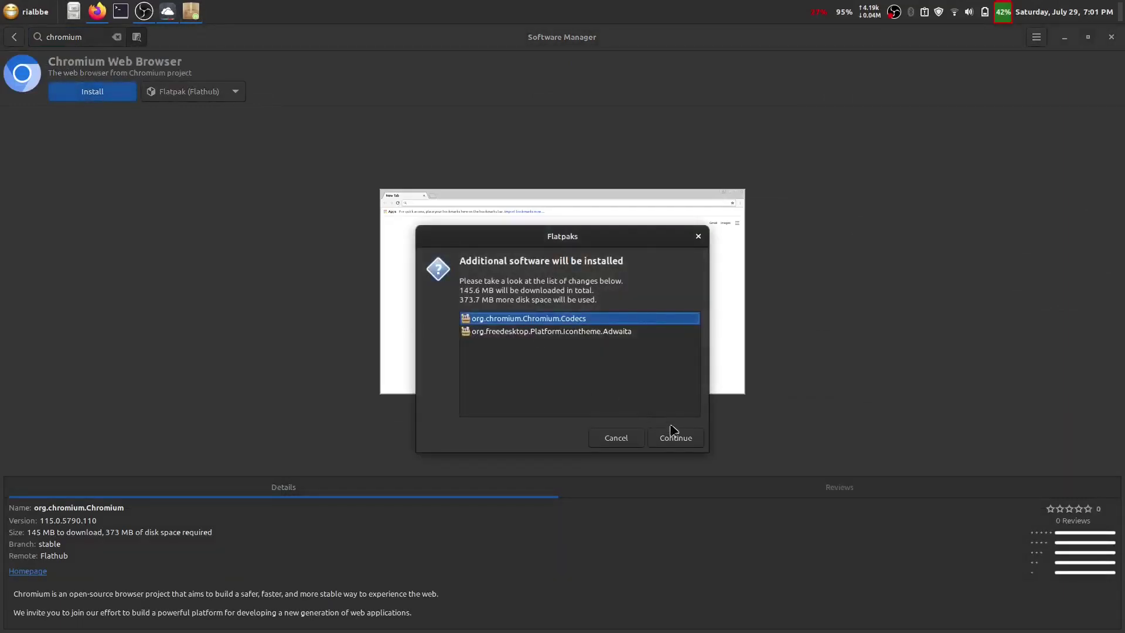
click(674, 433)
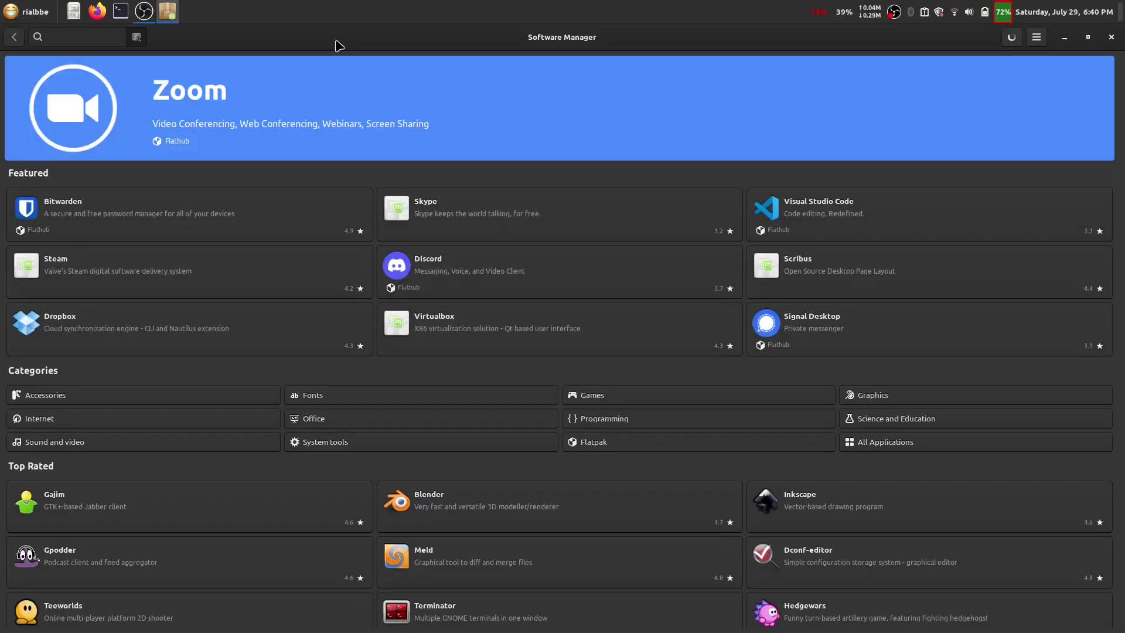
Enable 'Search in packages description' and choose 'Refresh the list of packages' from the menu
click(1035, 37)
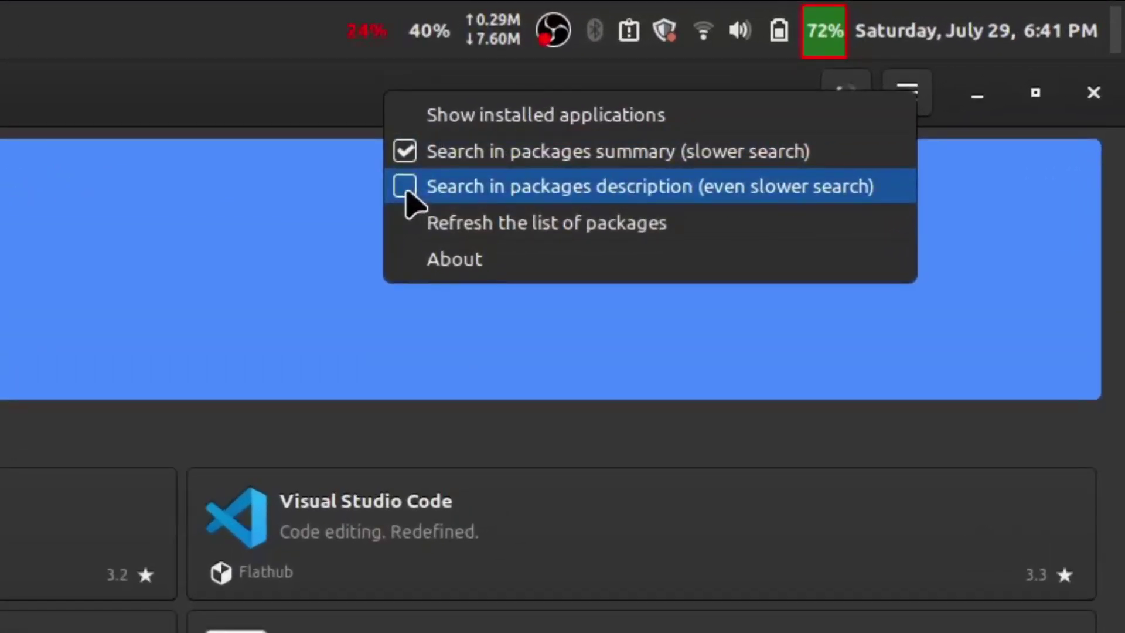
click(408, 187)
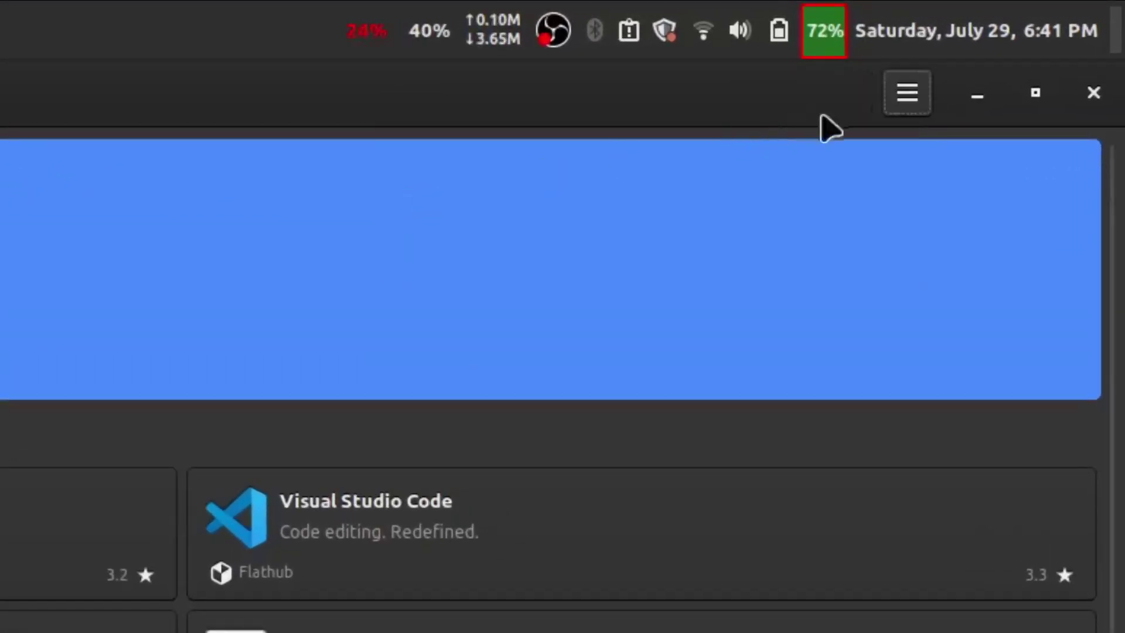
click(902, 107)
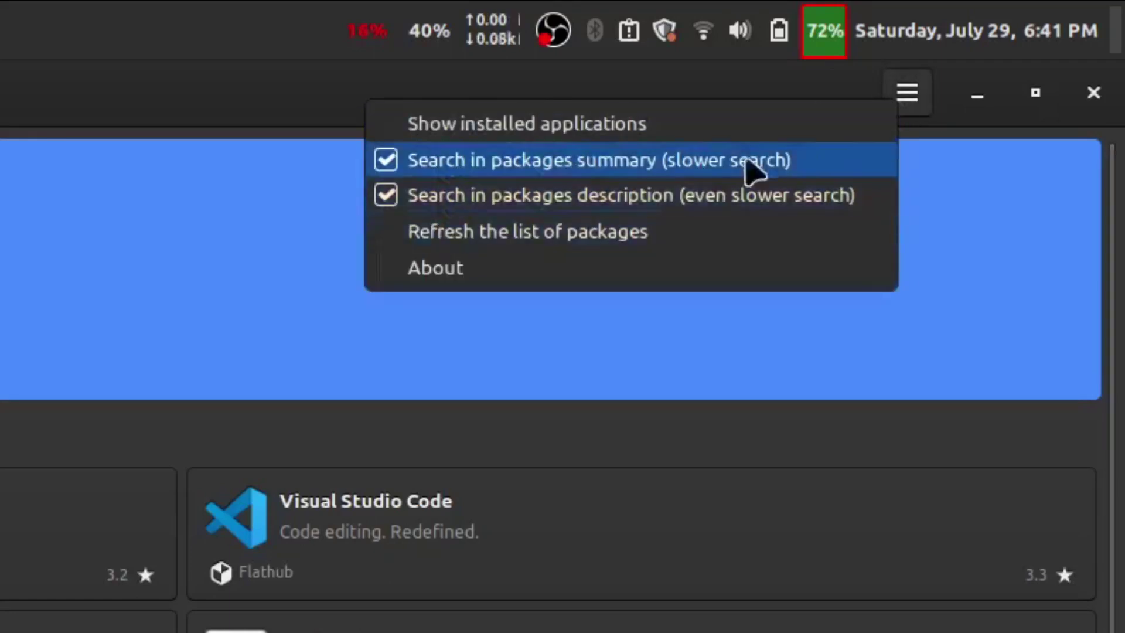
click(908, 110)
click(908, 96)
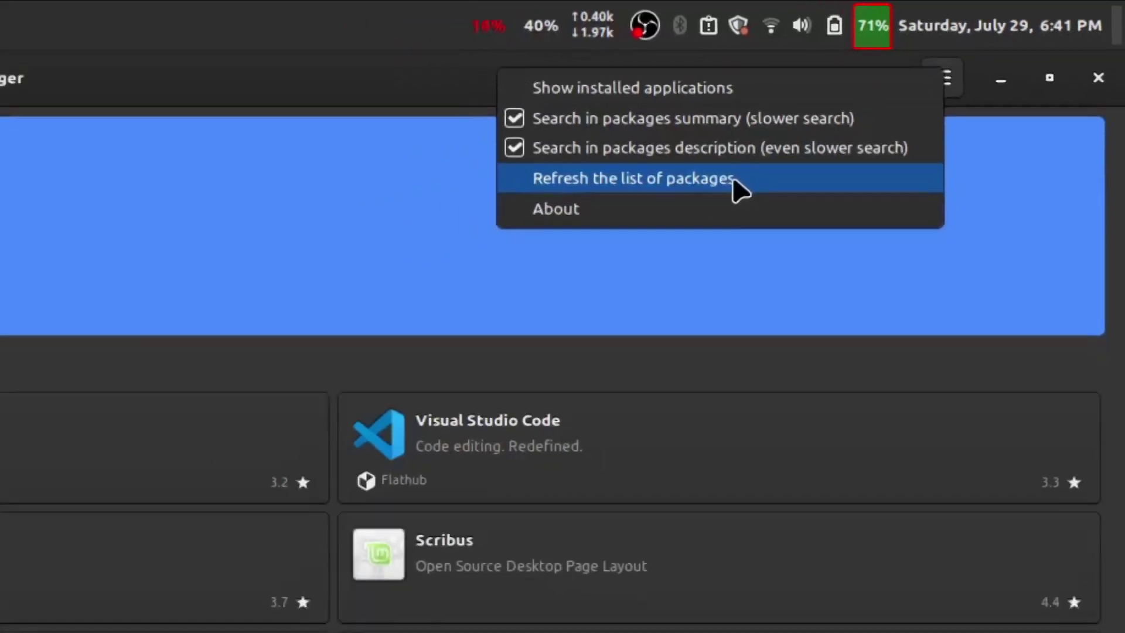
click(937, 87)
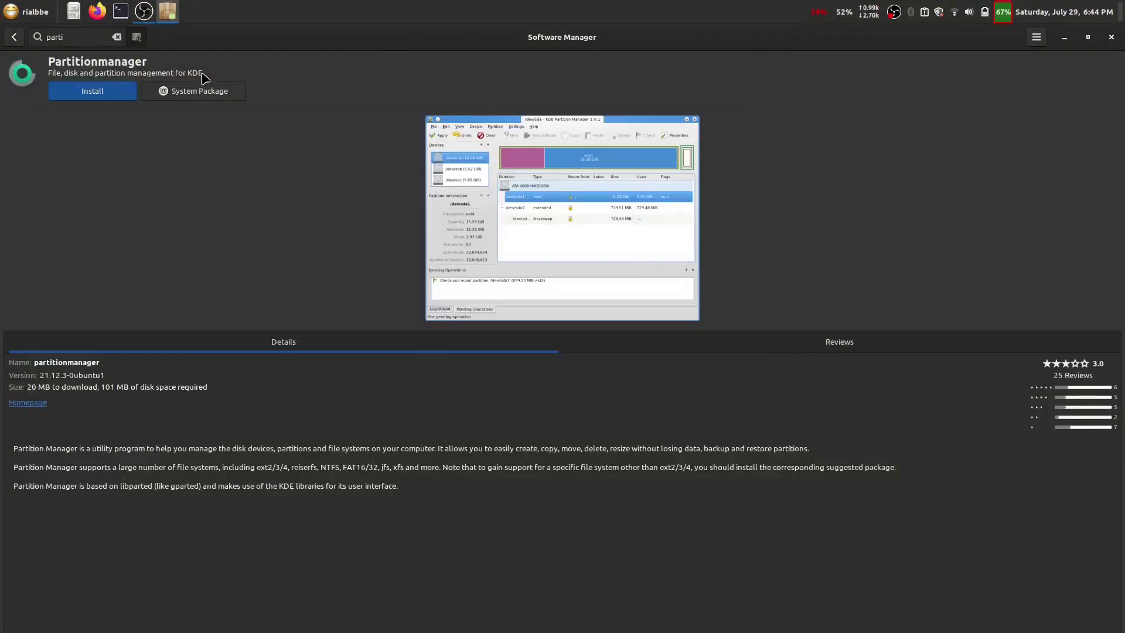
Install Partitionmanager, accept the additional packages, and authenticate with the password
click(94, 93)
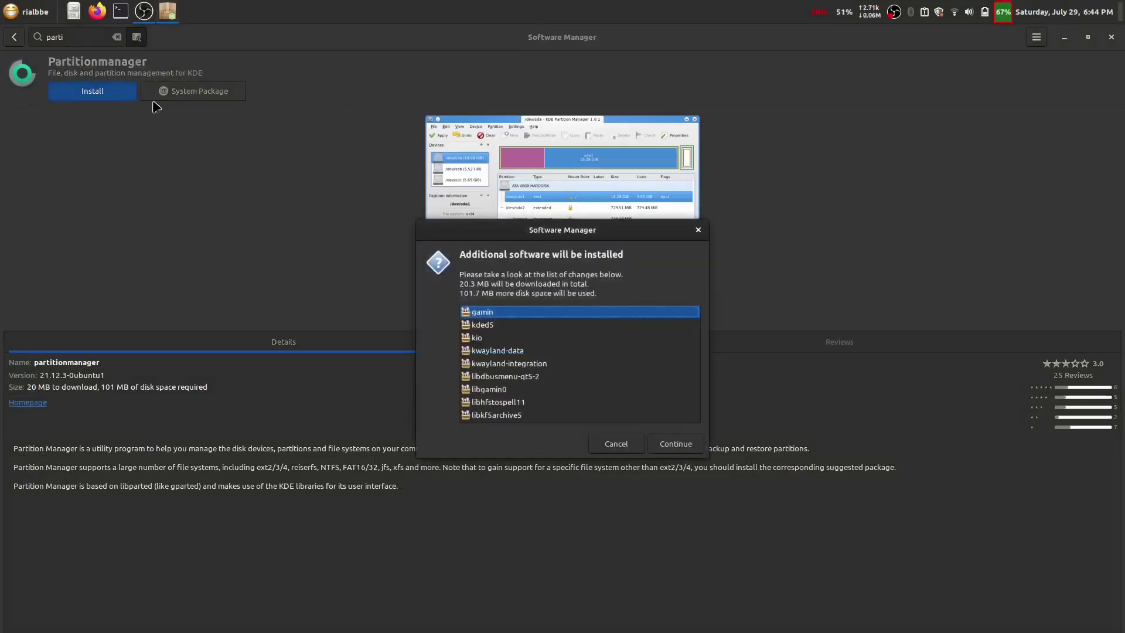
click(676, 444)
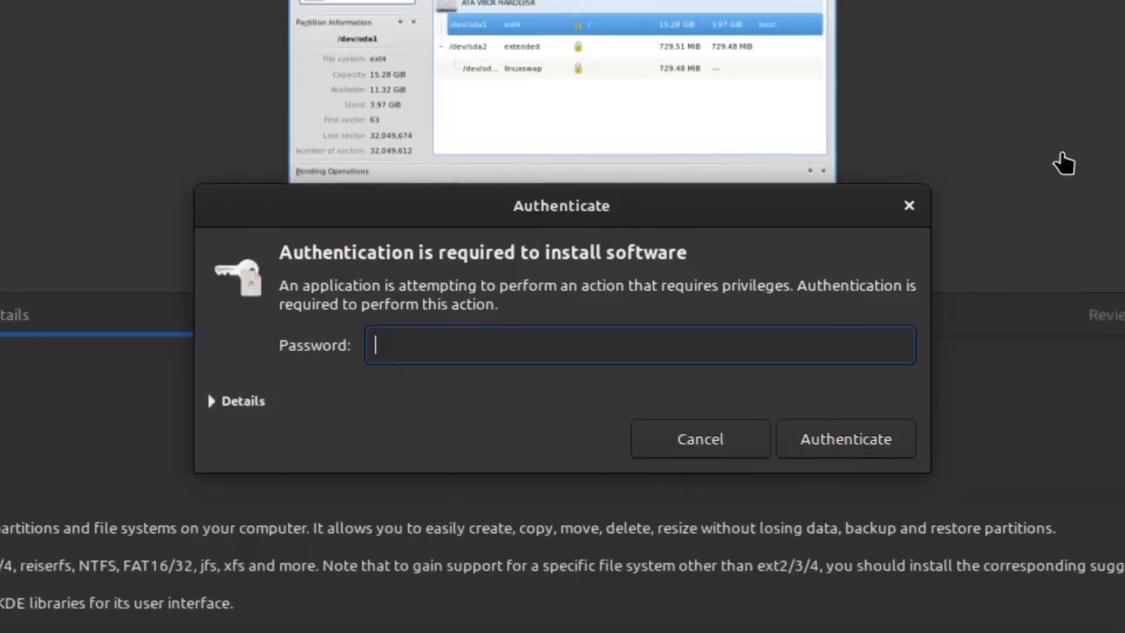
text(x)
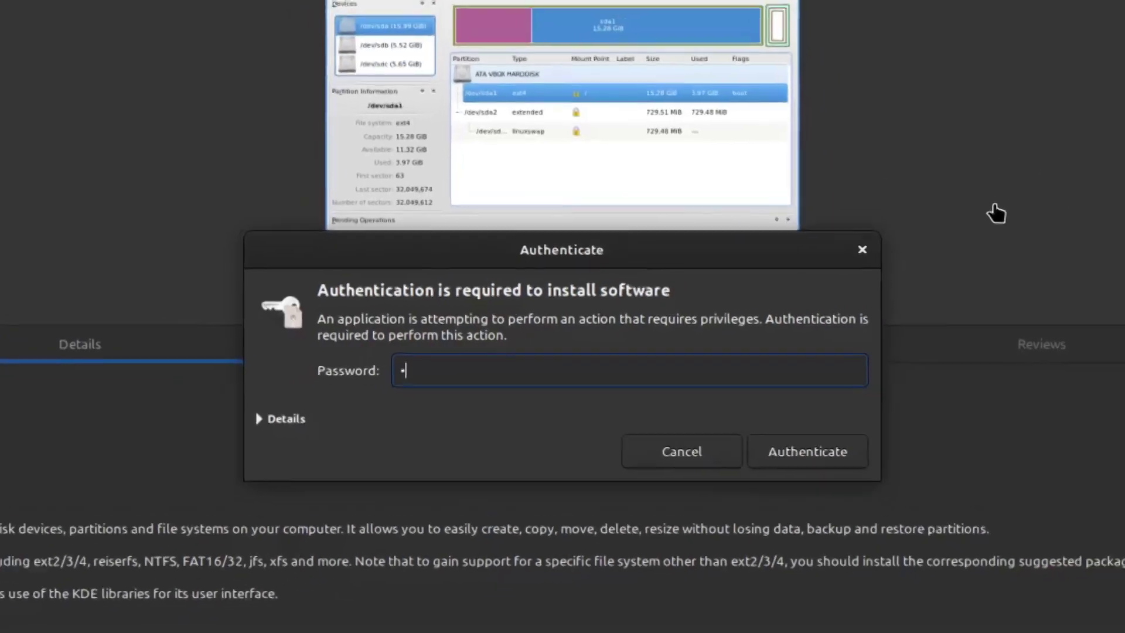
text(x)
text(xx)
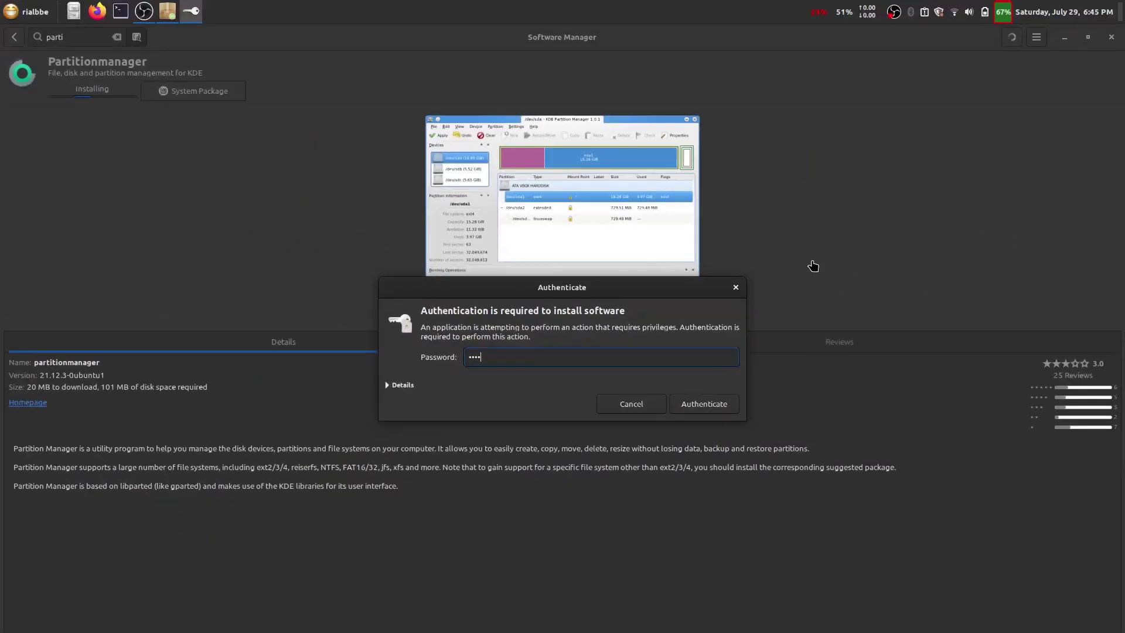
key(Return)
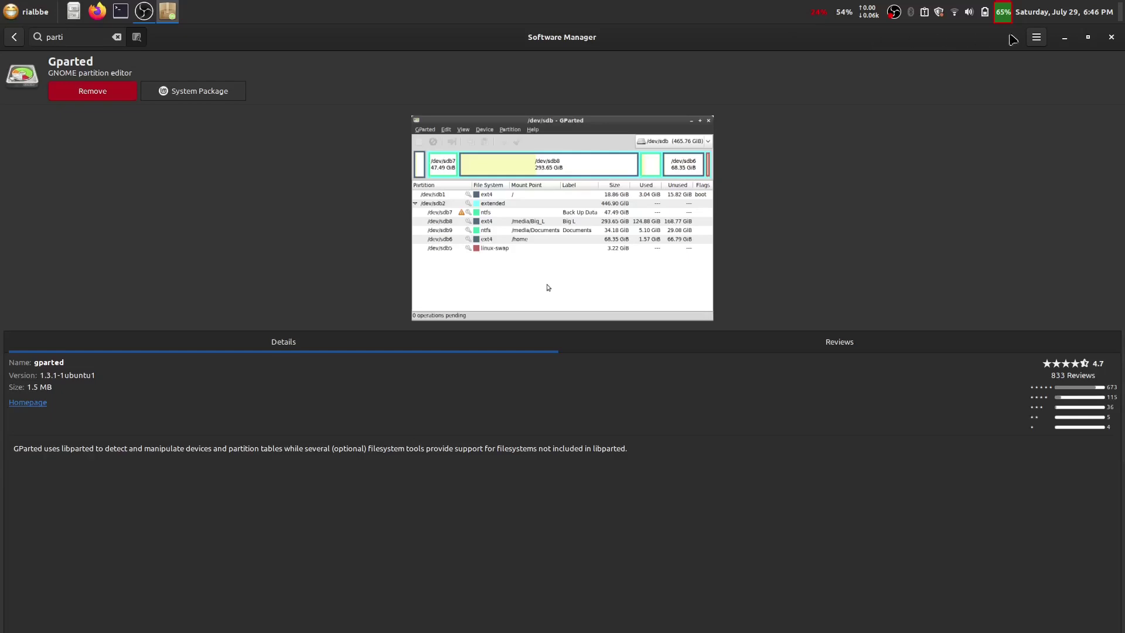
Switch to the installed applications list via the menu and scroll to its top
click(1035, 39)
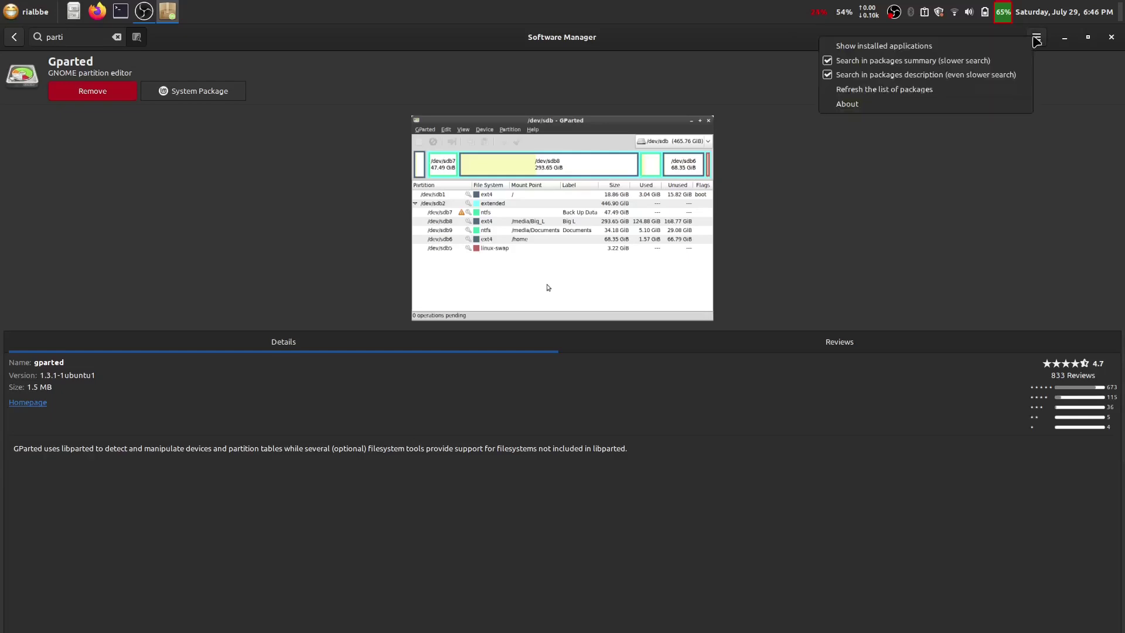
click(977, 45)
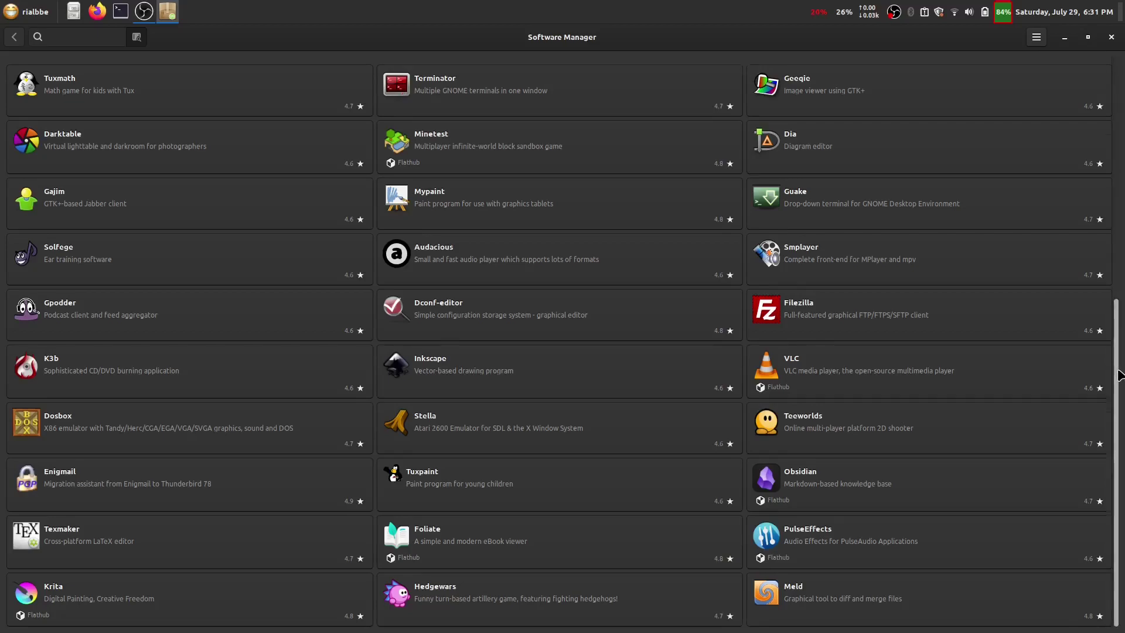
scroll(1119, 369, up, 2)
scroll(1119, 375, up, 2)
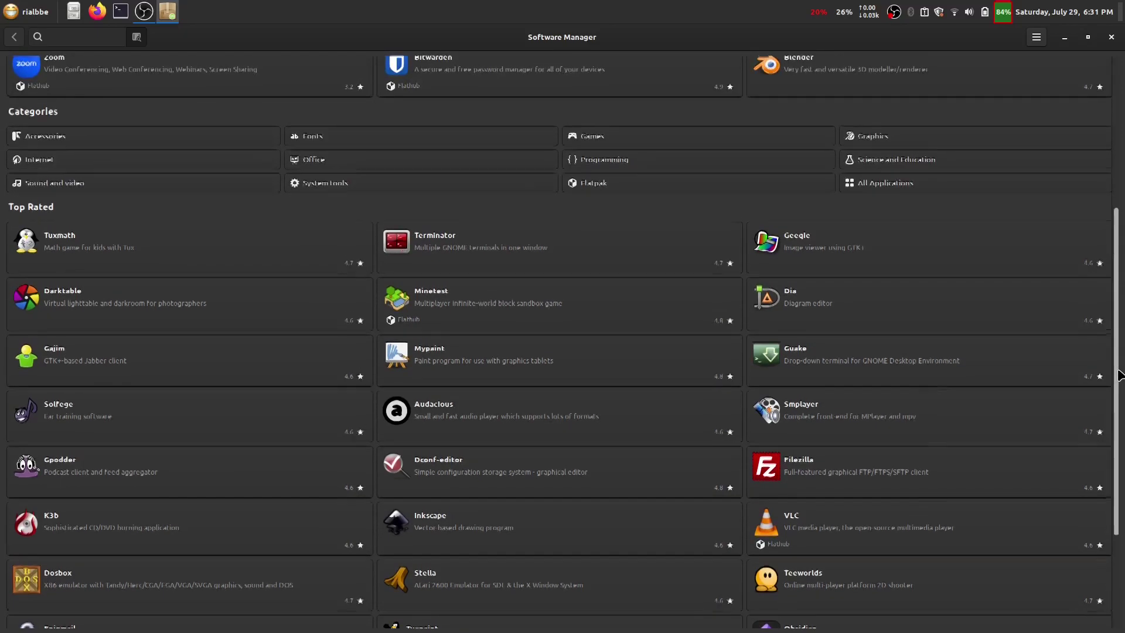
scroll(1118, 375, up, 2)
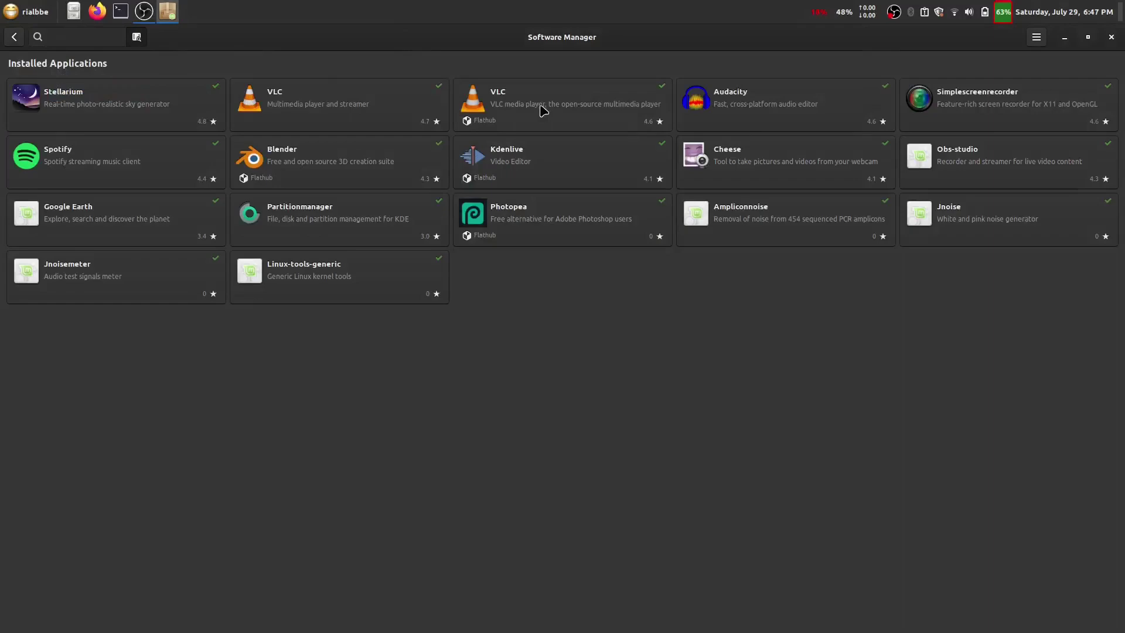
Check the Flathub VLC entry, then open the System Package VLC details page instead
click(543, 110)
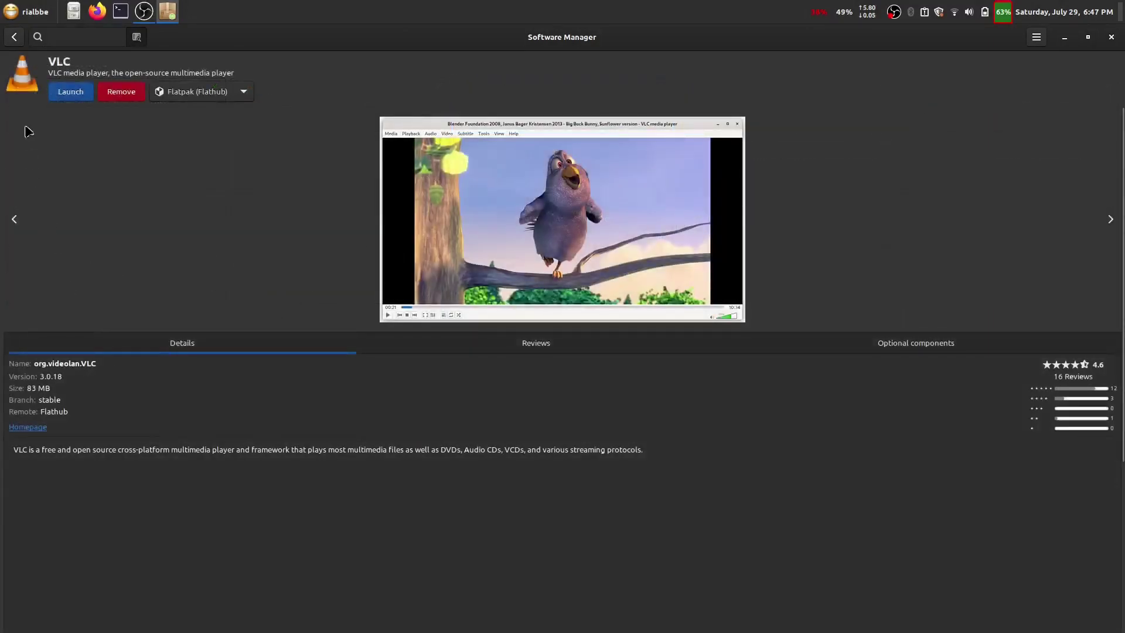
click(14, 37)
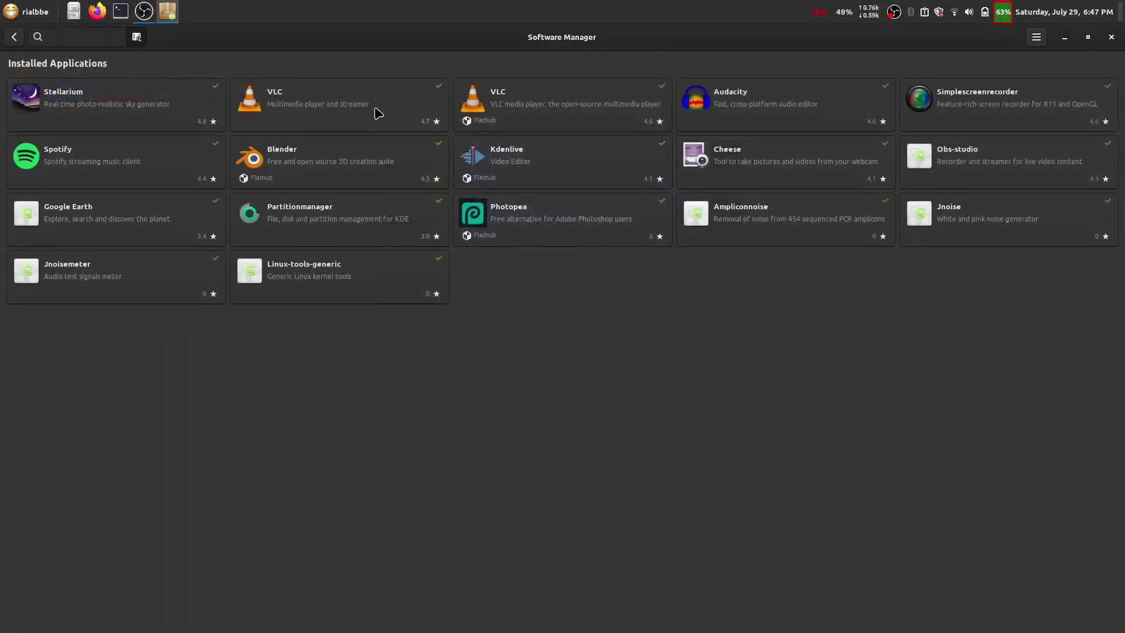
click(378, 113)
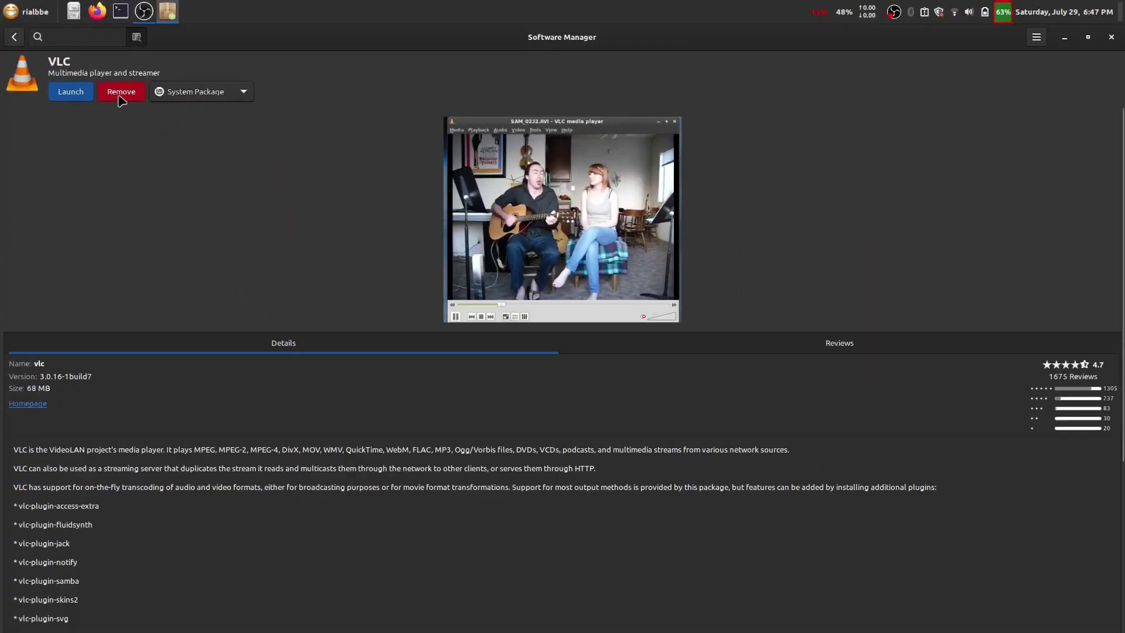
Remove the system-package VLC, accepting removal of its extra libraries and authorizing with the password
click(120, 94)
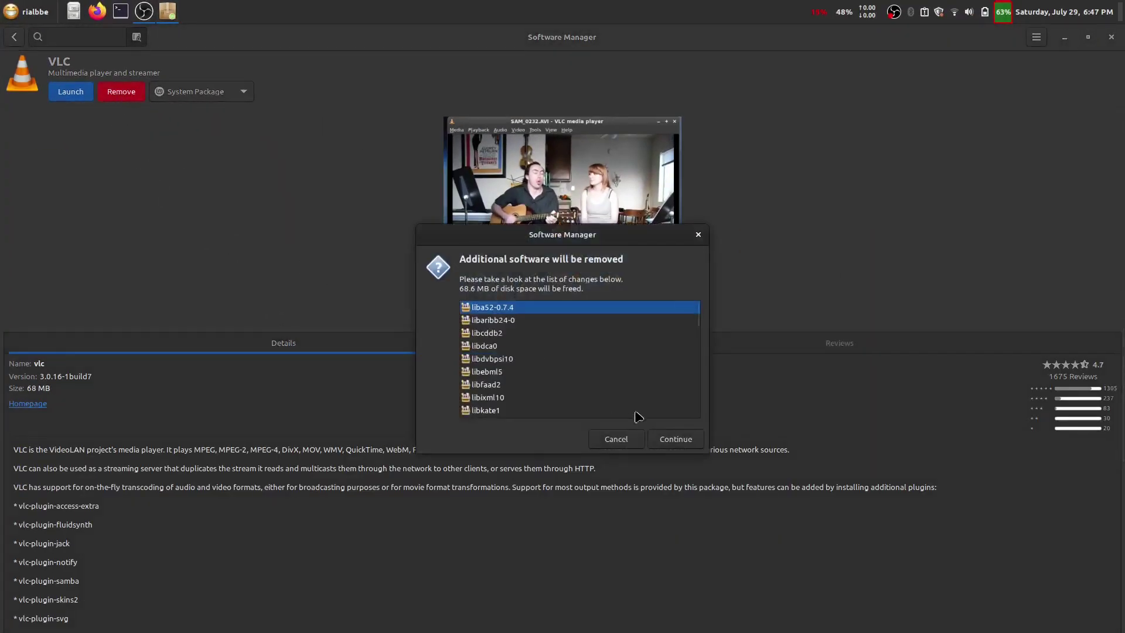
click(676, 441)
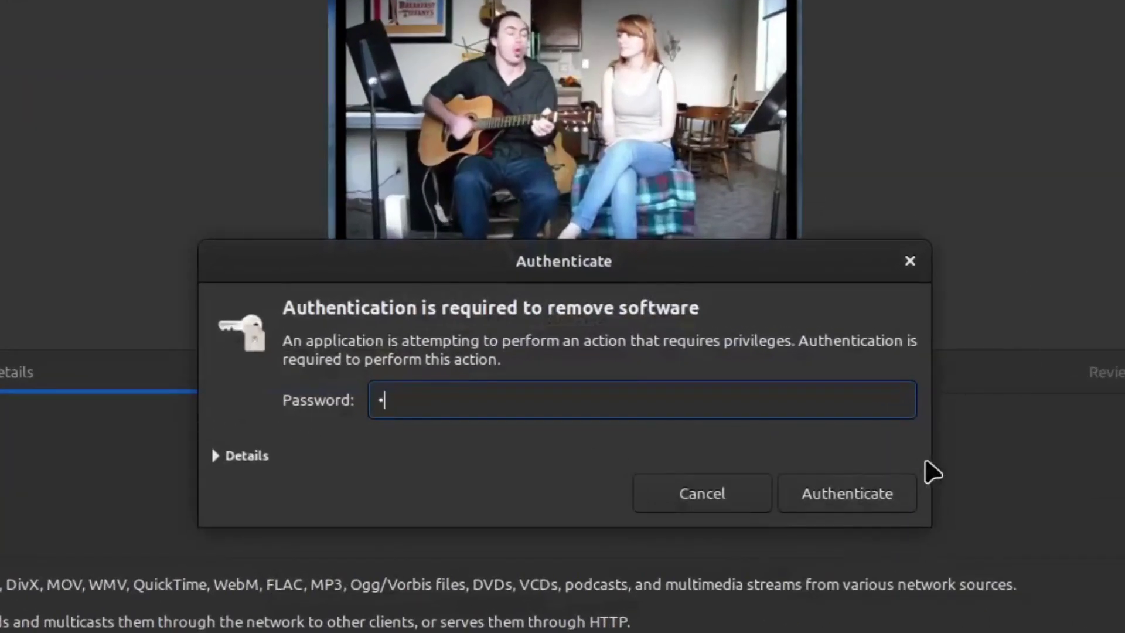
key(Return)
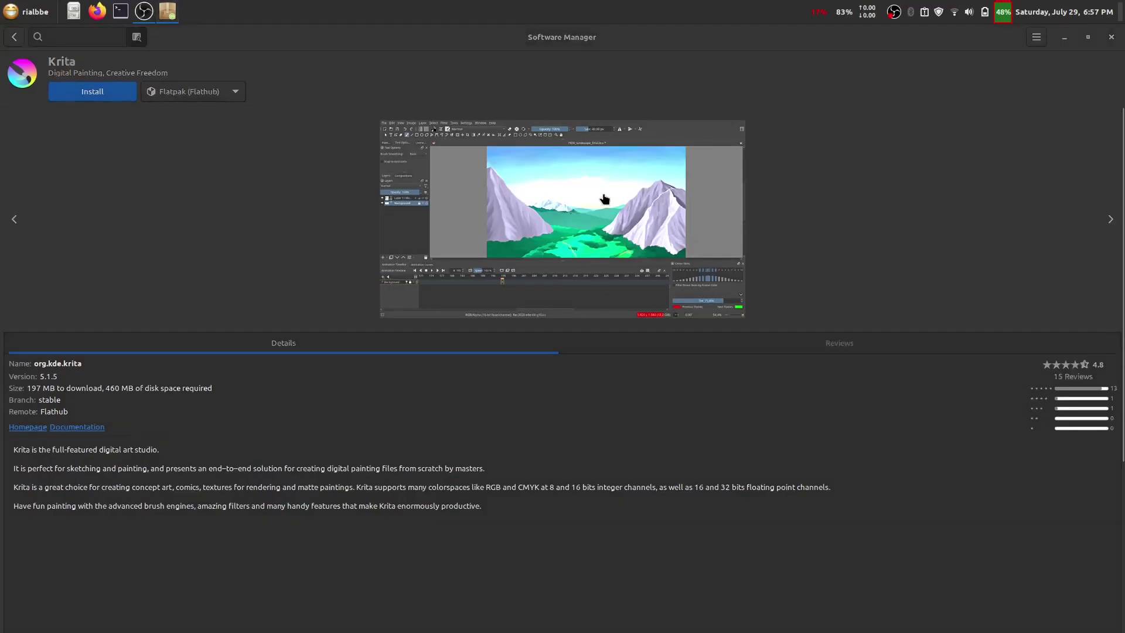
Install GCompris from Flathub, accepting the additional Flatpak component, after viewing a Krita screenshot
click(604, 200)
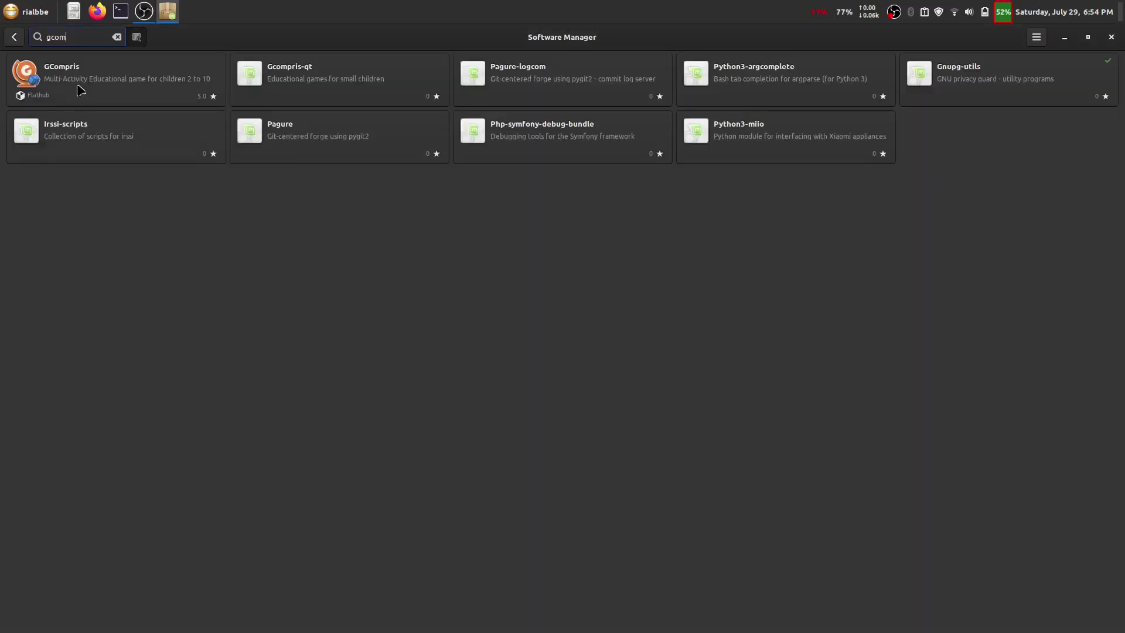
click(77, 89)
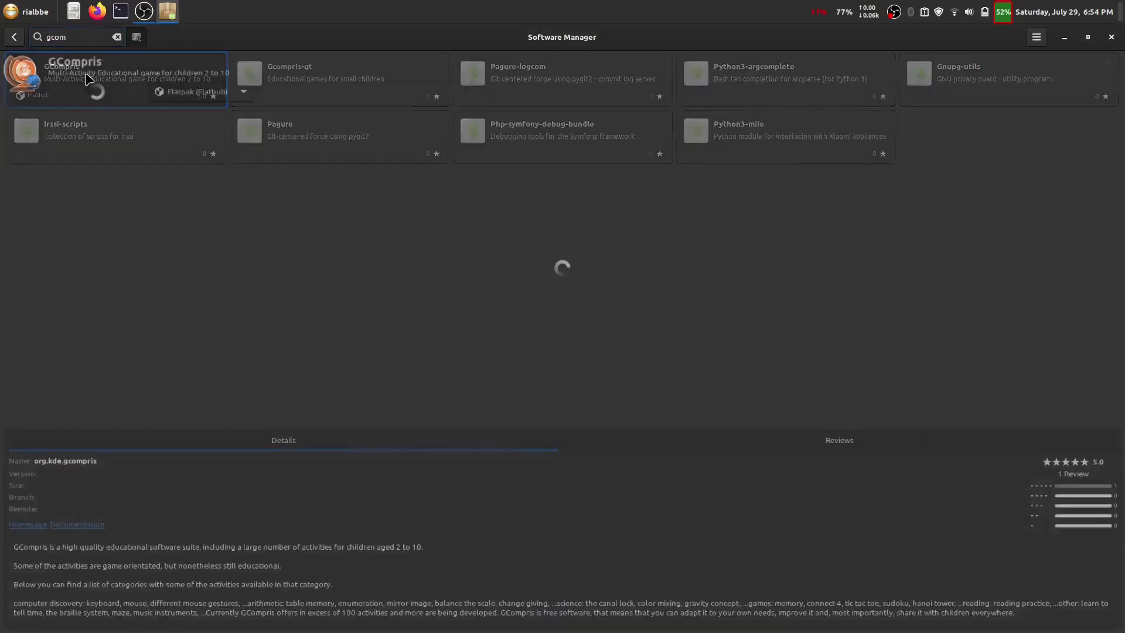
click(96, 97)
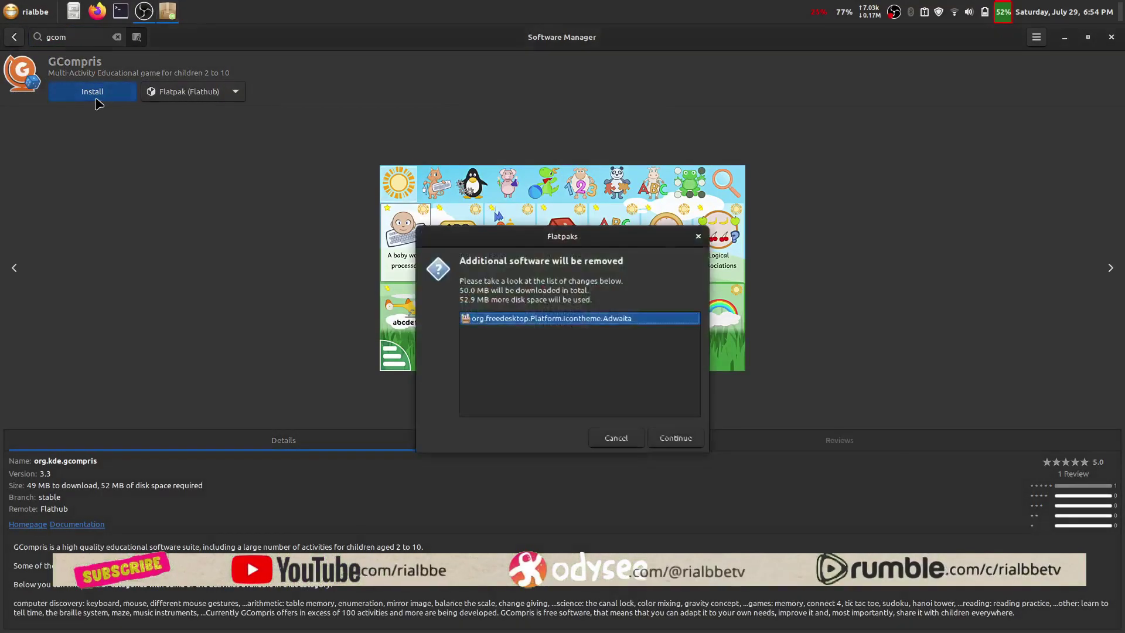
click(675, 439)
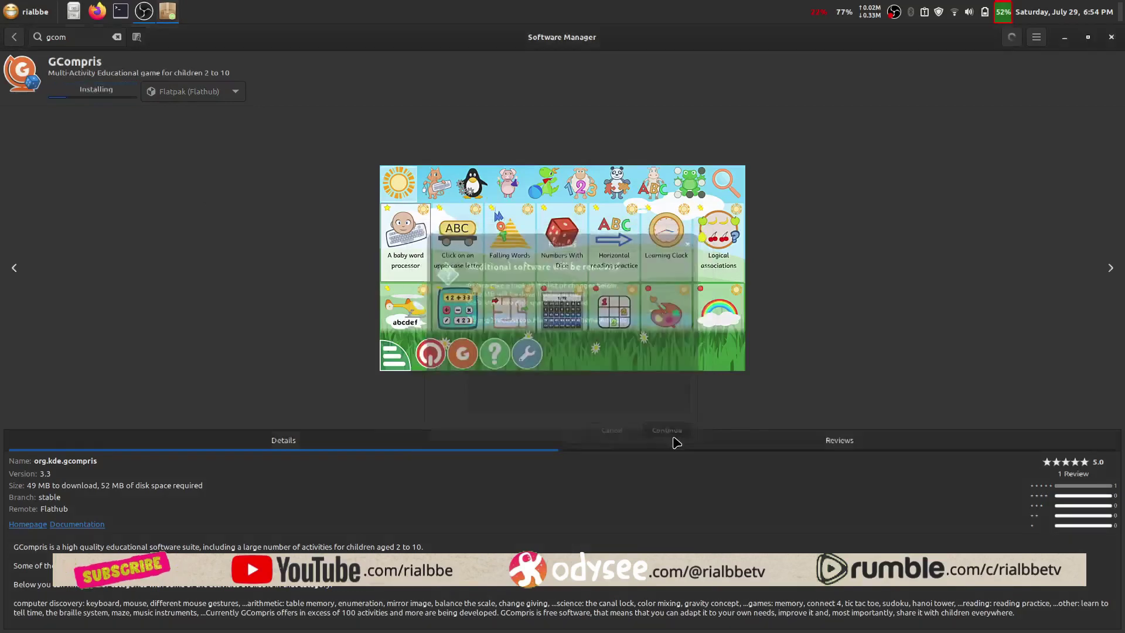